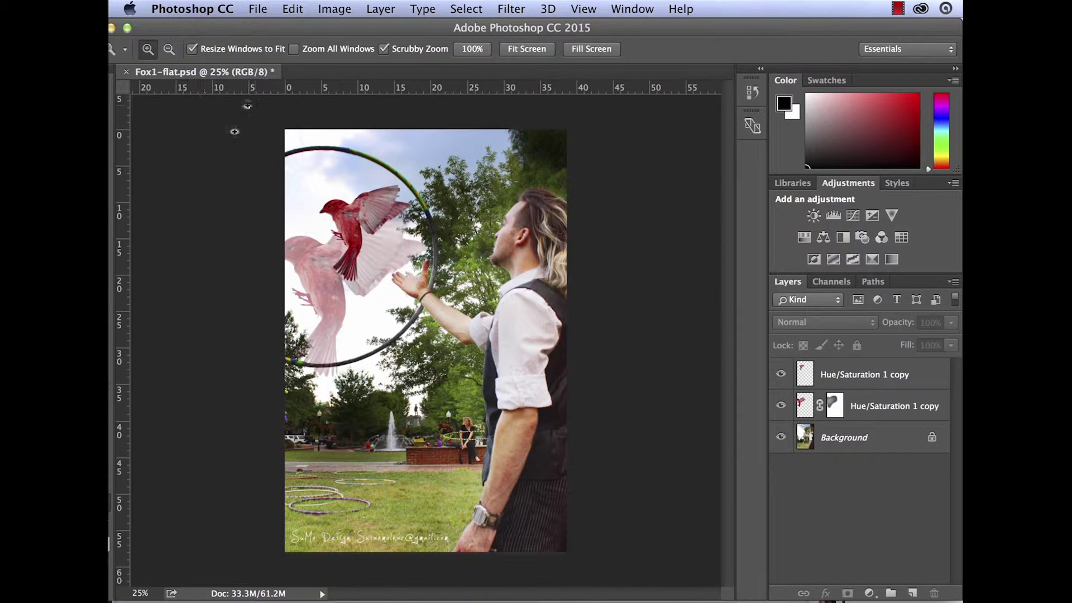
# Save the composite as layered Fox1-bird_working.psd, accepting Maximize Compatibility.
pyautogui.click(257, 9)
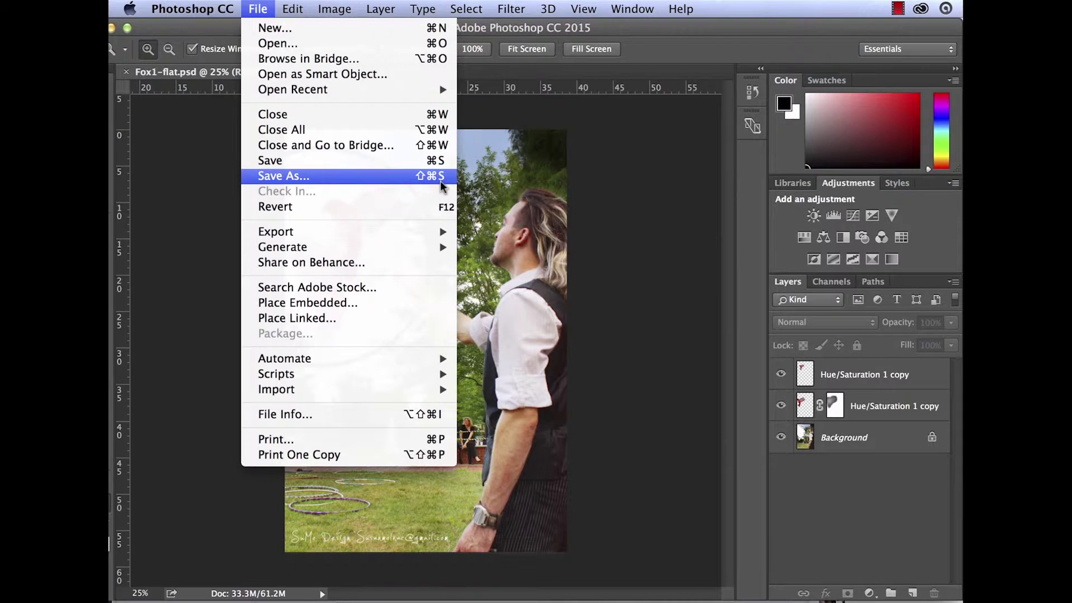
pyautogui.click(441, 177)
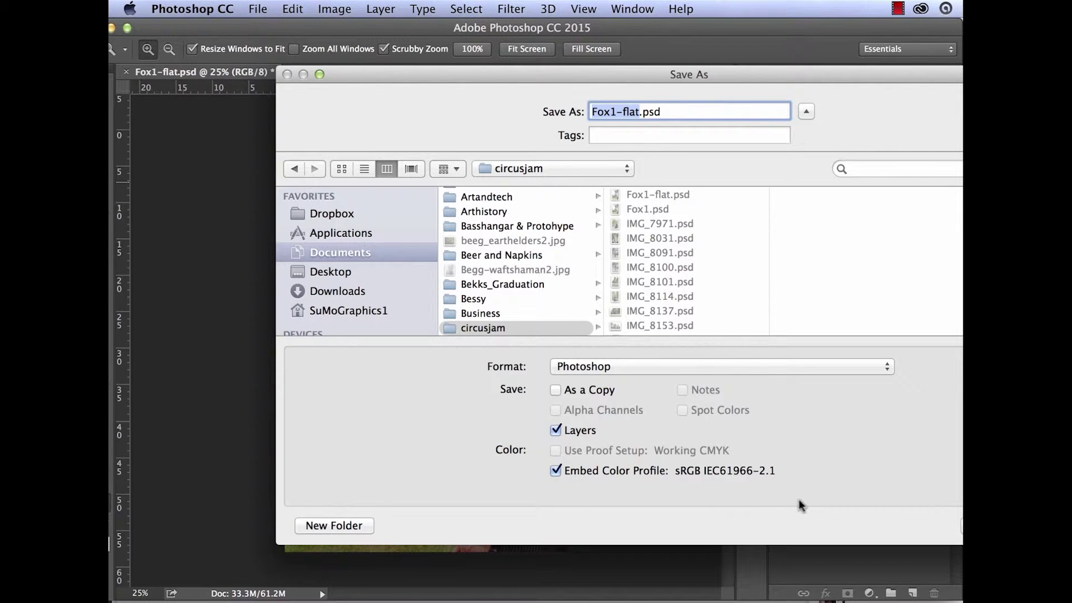
pyautogui.moveTo(745, 81); pyautogui.dragTo(595, 62)
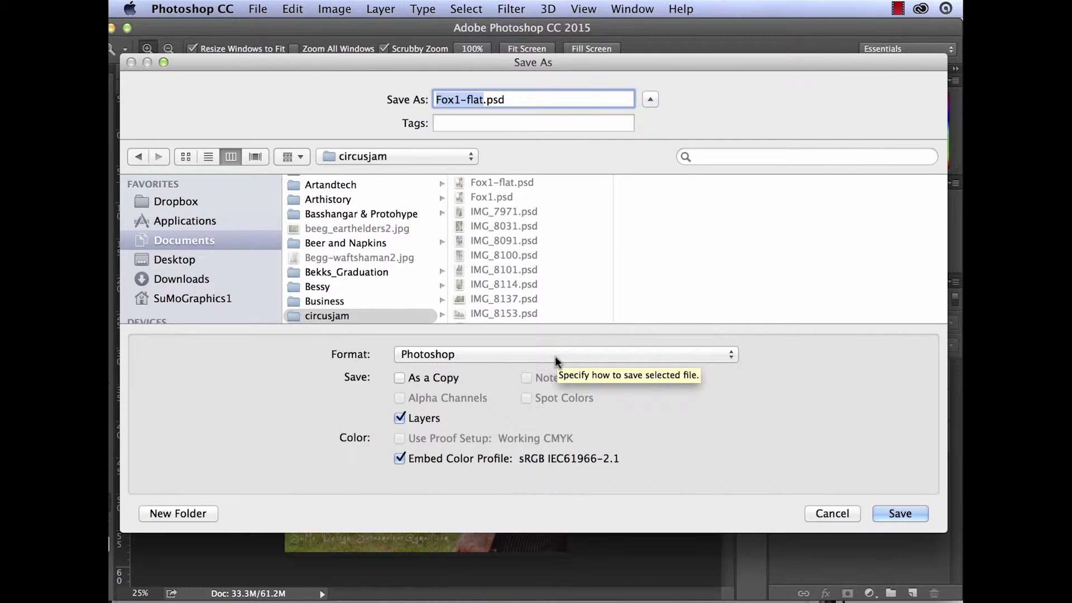
pyautogui.click(484, 100)
pyautogui.press('BackSpace')
pyautogui.press('BackSpace')
pyautogui.press('BackSpace')
pyautogui.press('BackSpace')
pyautogui.write('bir')
pyautogui.write('d_work')
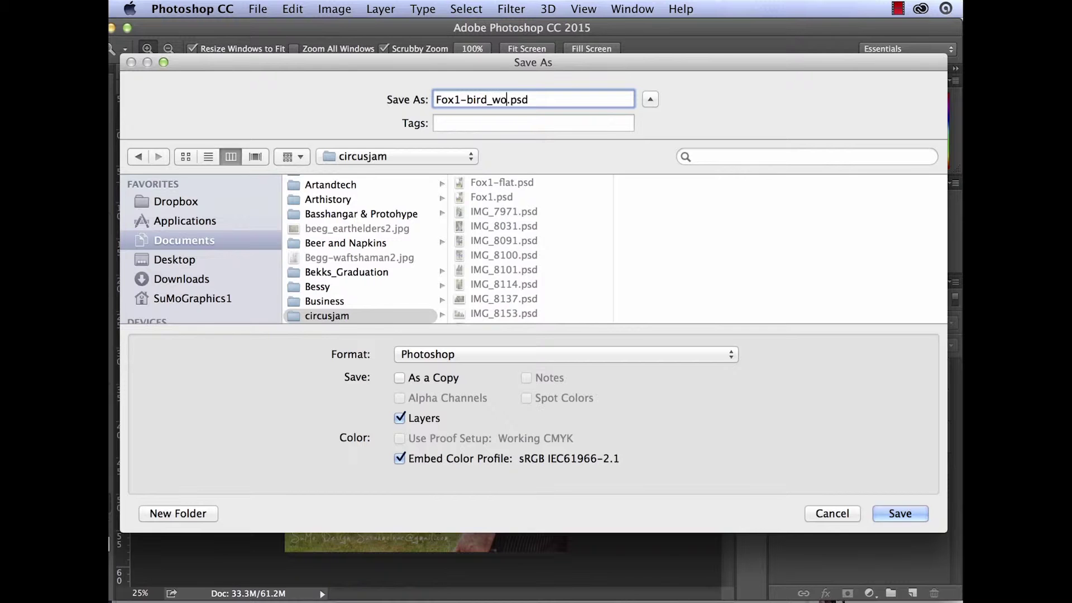
pyautogui.write('ing')
pyautogui.press('Return')
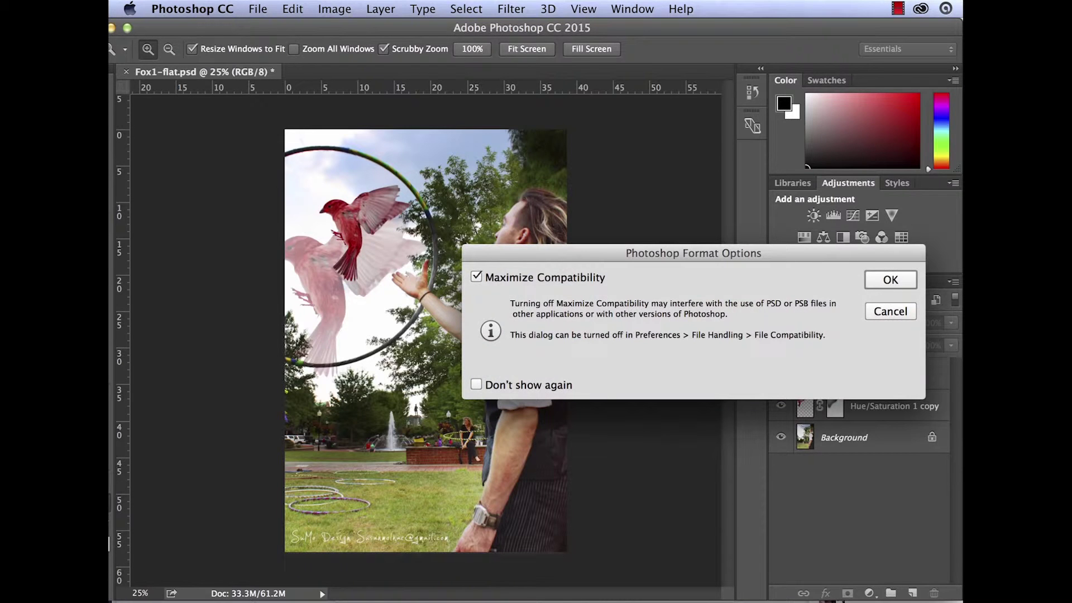
pyautogui.press('Return')
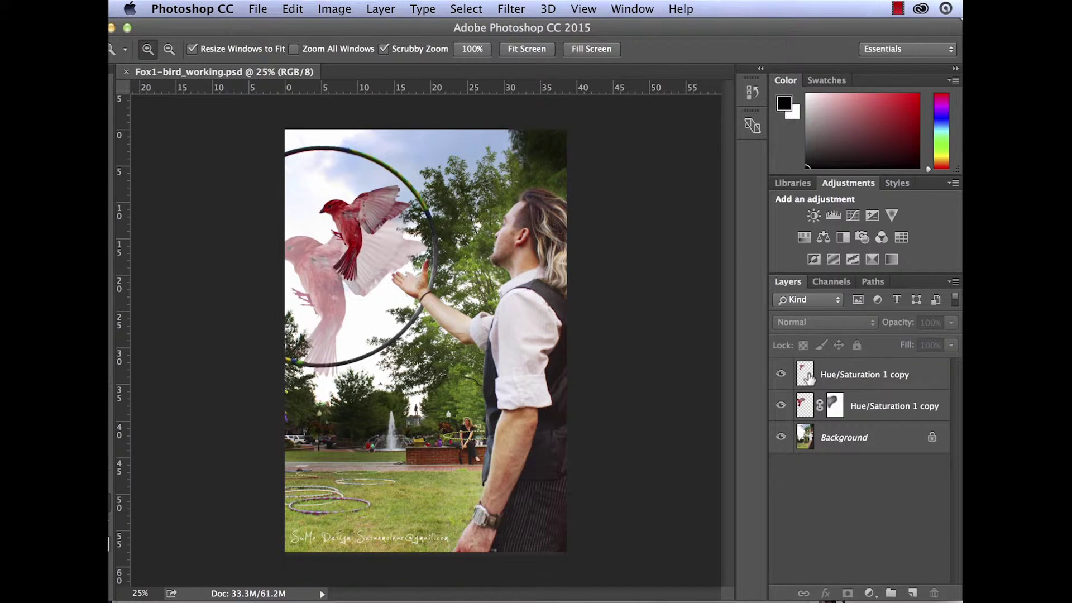
# With the Move tool, drag the red bird layer up and slightly left to the hoop's top.
pyautogui.press('v')
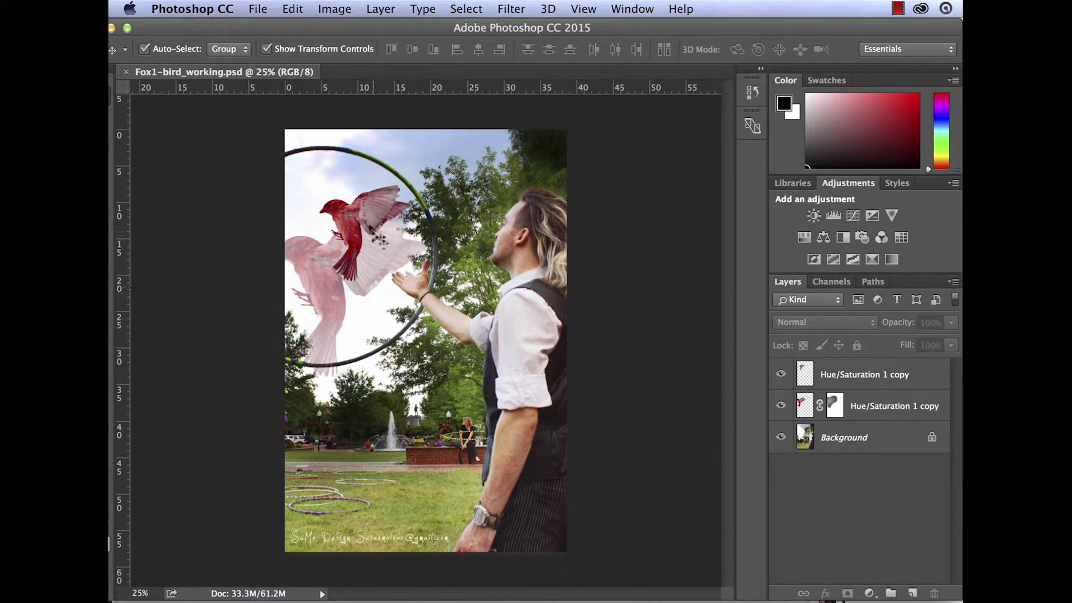
pyautogui.click(362, 223)
pyautogui.moveTo(363, 221); pyautogui.dragTo(379, 190)
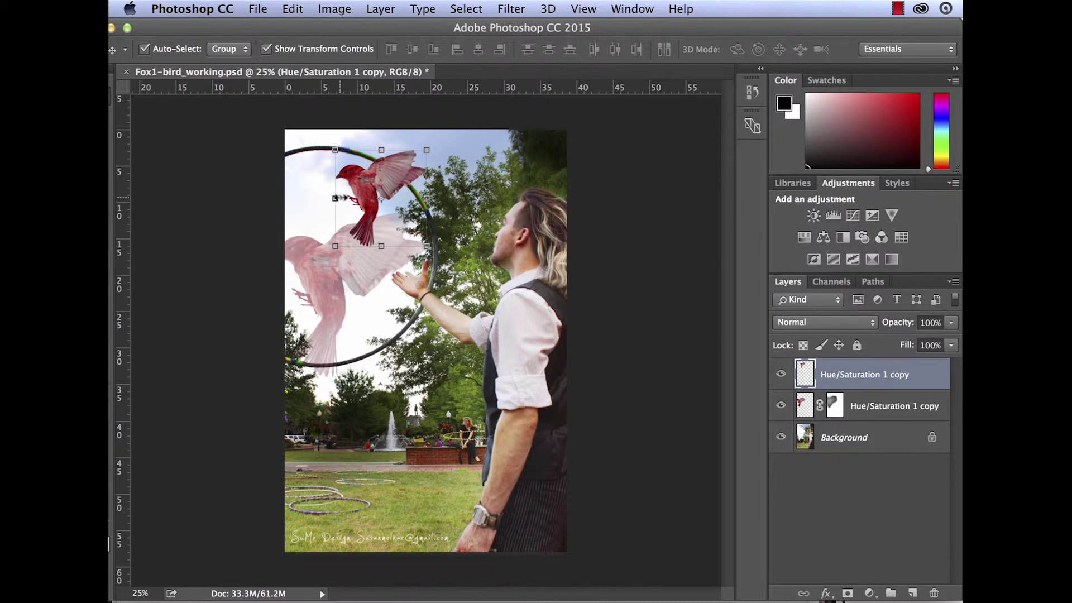
pyautogui.moveTo(381, 191); pyautogui.dragTo(373, 191)
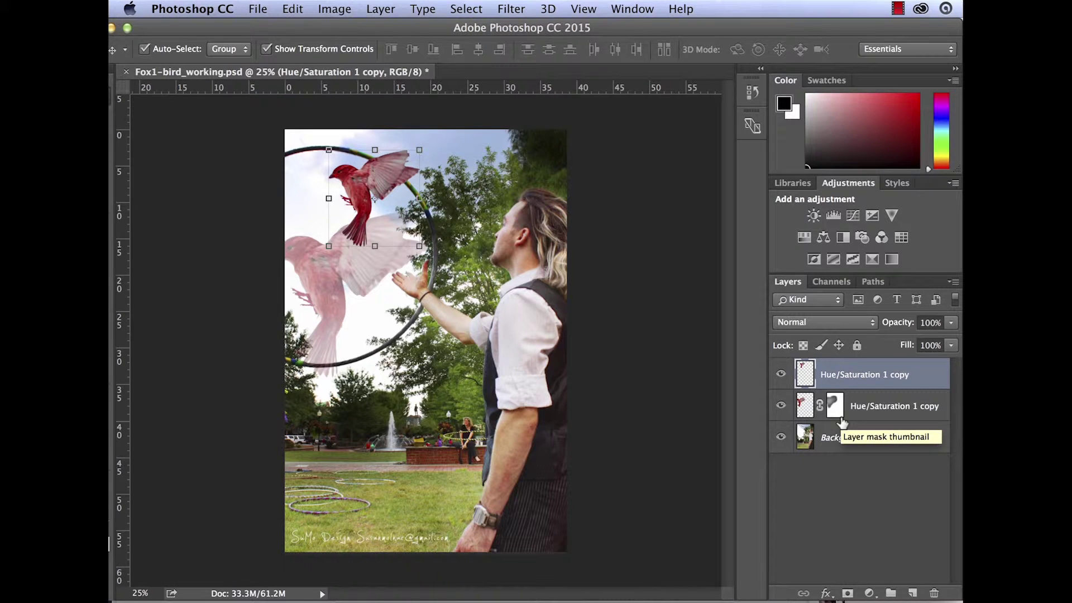
pyautogui.press('super')
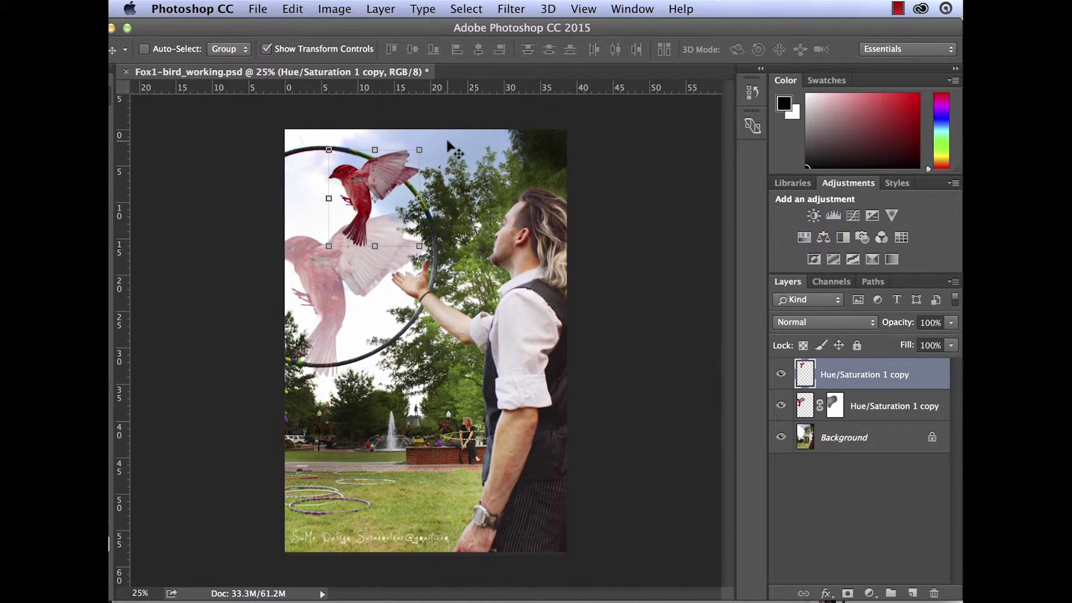
pyautogui.press('super+shift+s')
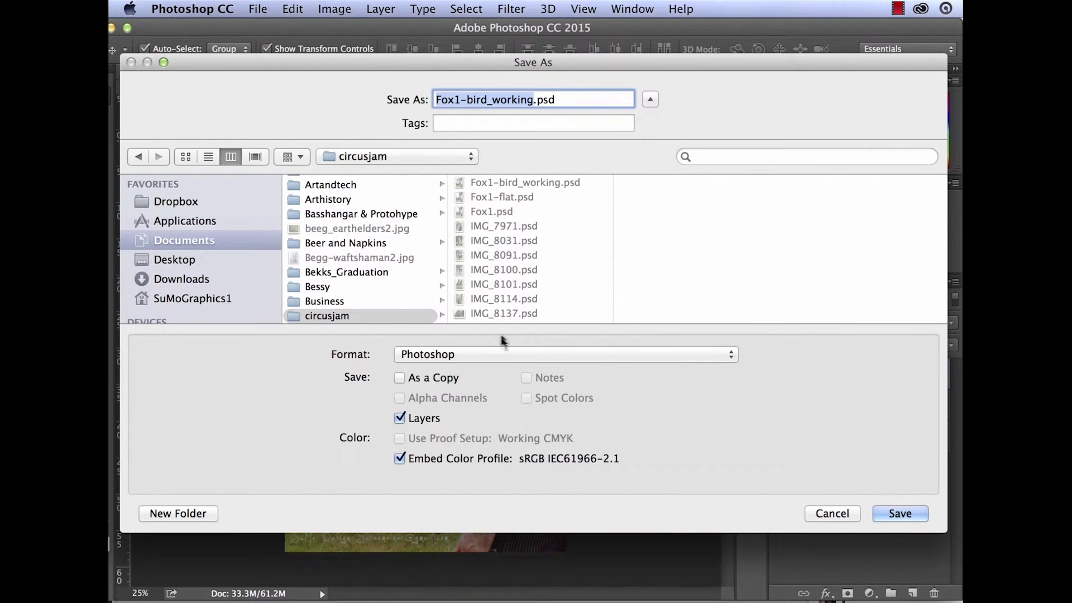
pyautogui.click(500, 350)
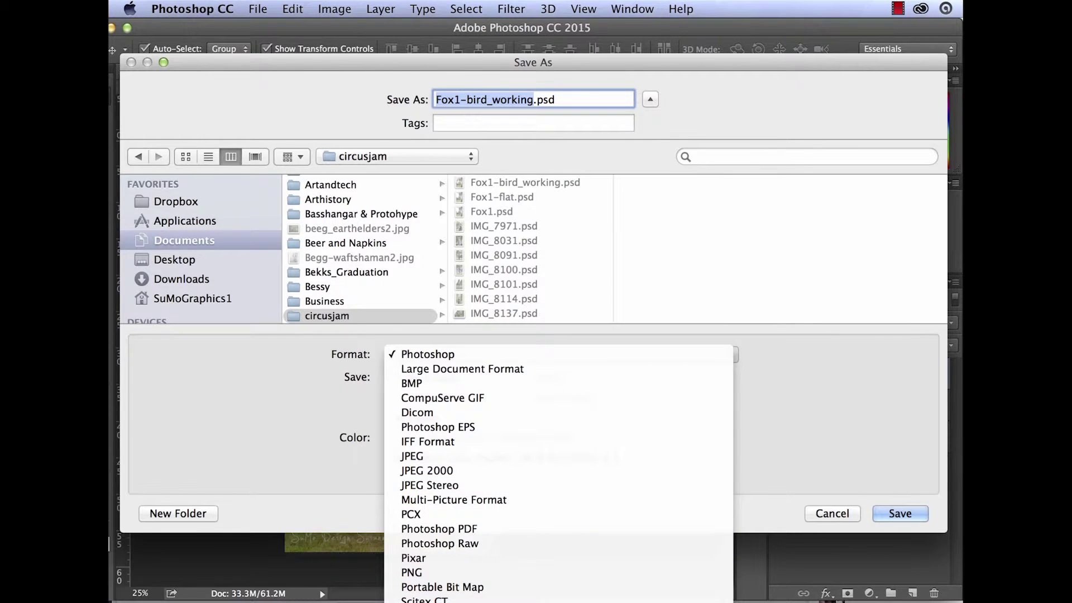
pyautogui.click(415, 598)
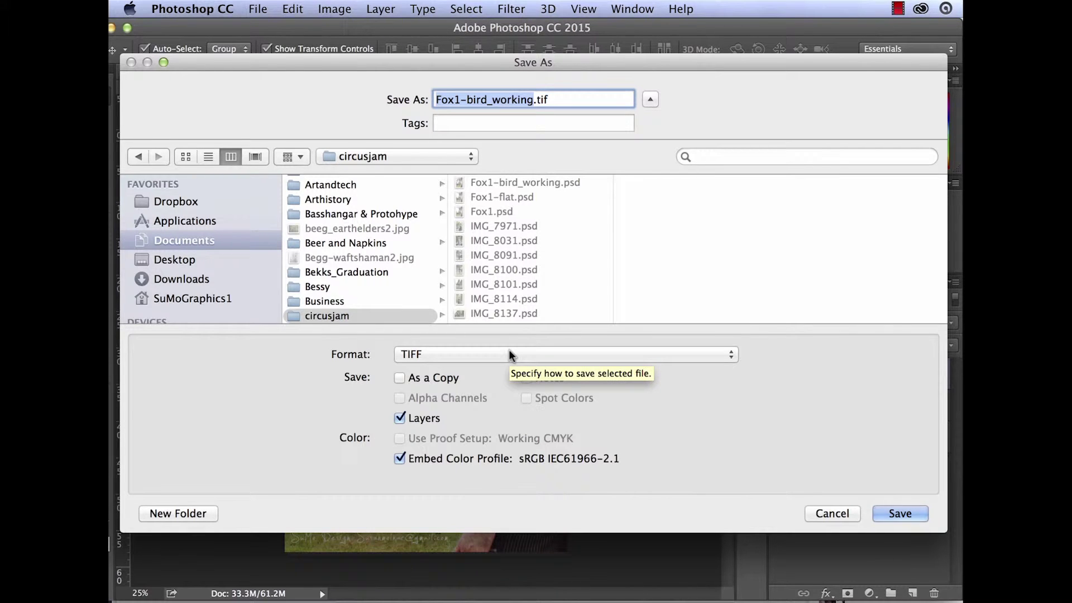
pyautogui.click(912, 512)
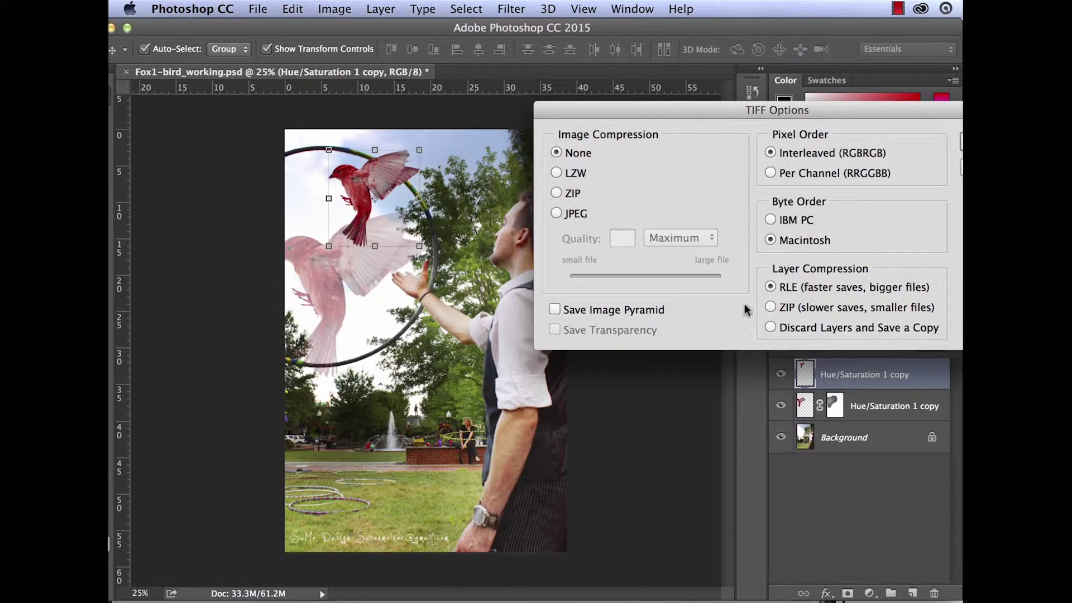
pyautogui.moveTo(673, 114); pyautogui.dragTo(348, 102)
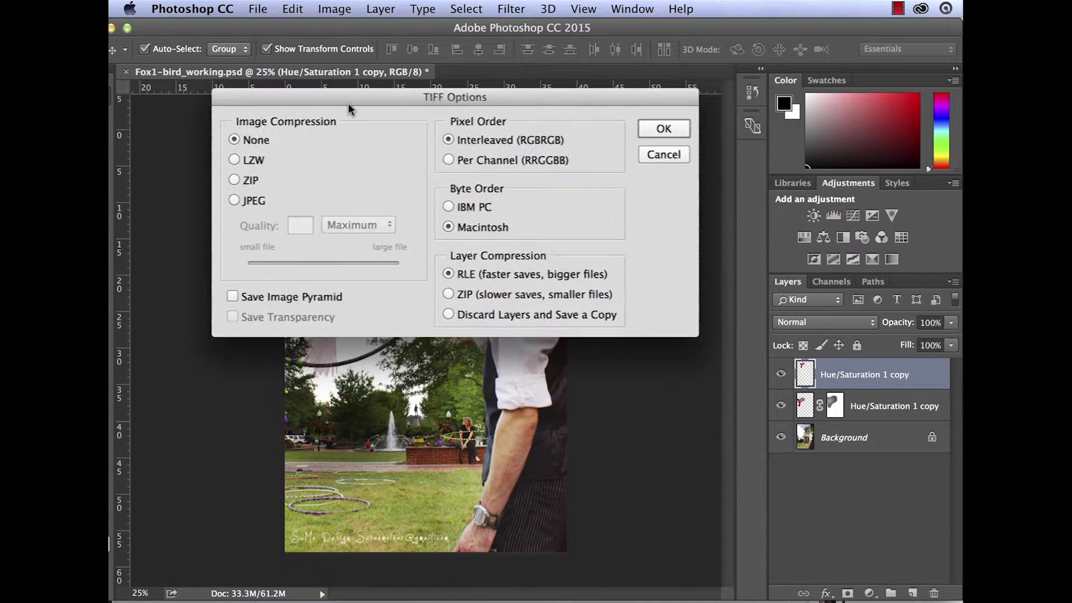
pyautogui.click(233, 180)
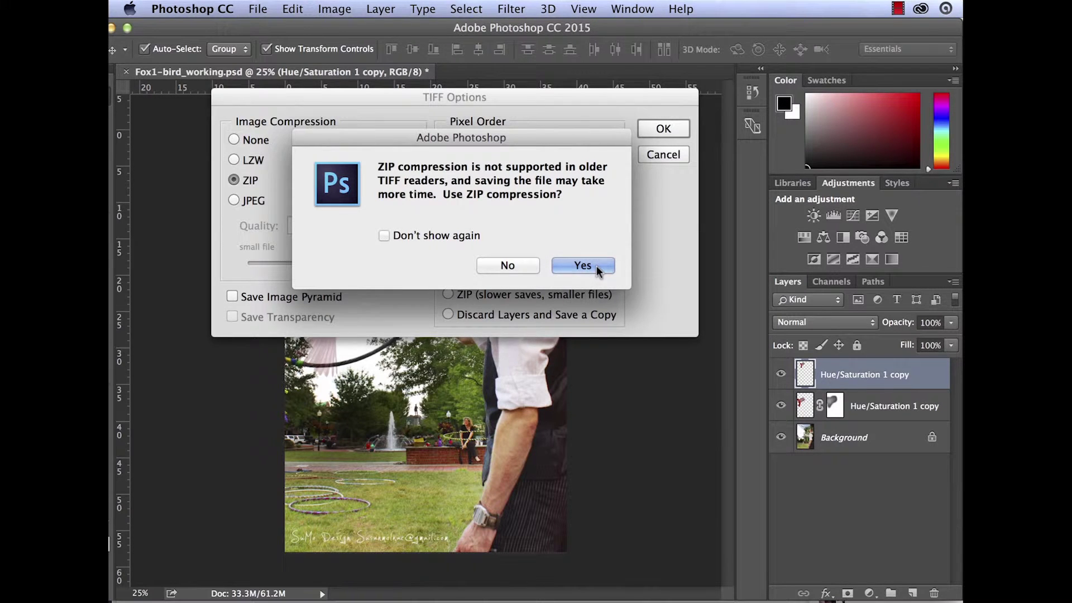
pyautogui.click(582, 266)
pyautogui.click(234, 201)
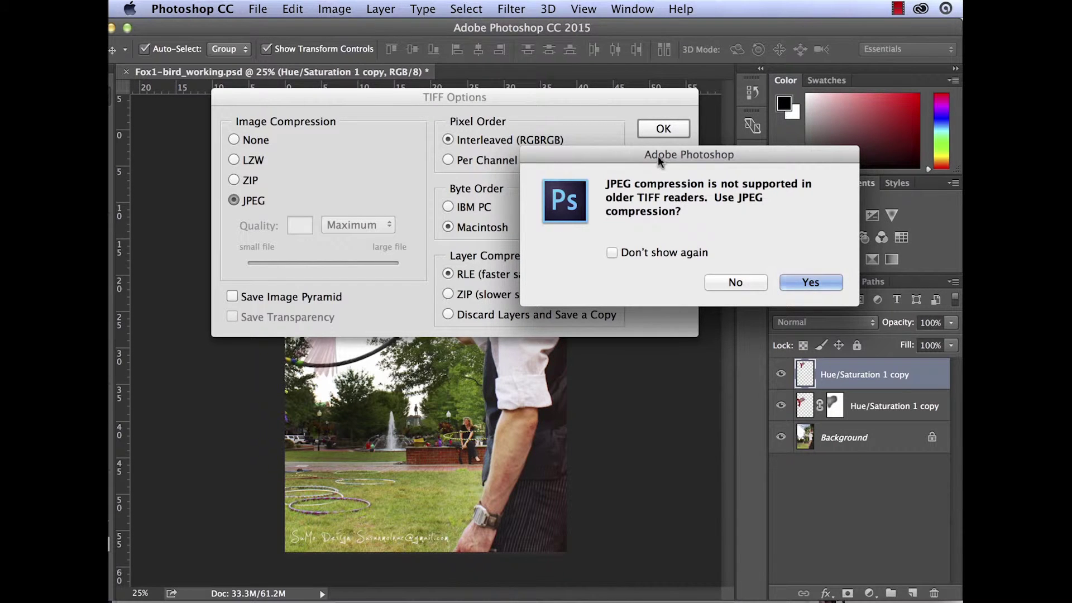
pyautogui.click(745, 282)
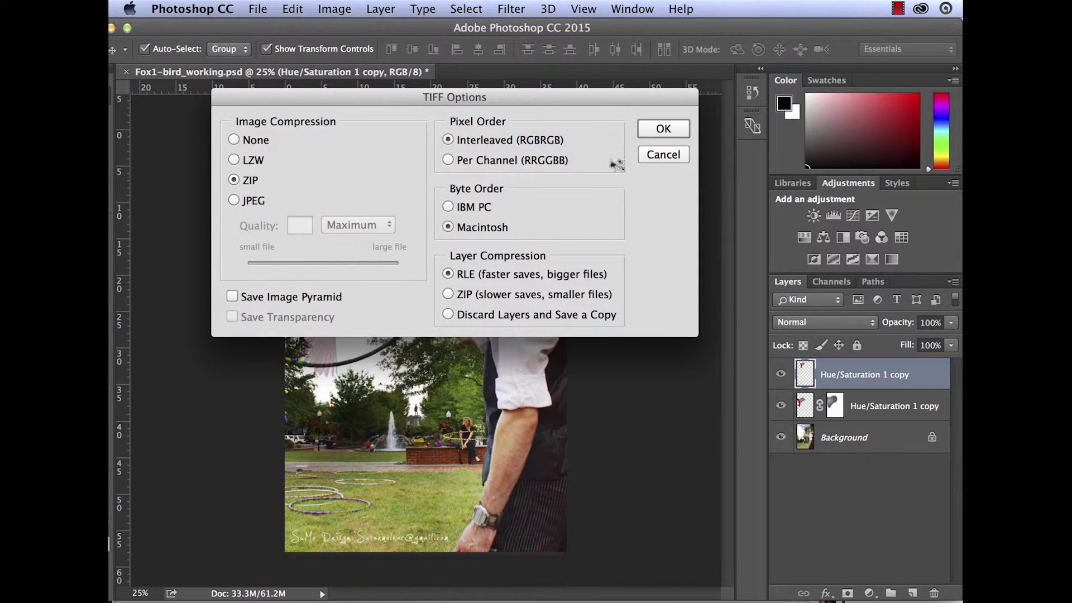
pyautogui.click(663, 155)
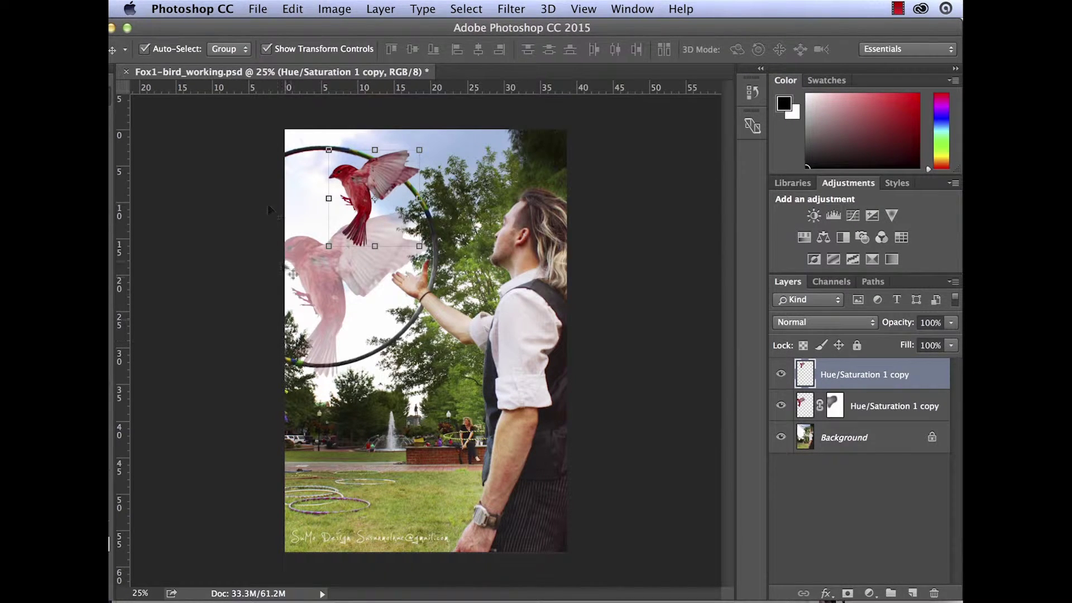
# Look through the Export options, then open Save As and its Format list for the working file.
pyautogui.click(258, 10)
pyautogui.click(258, 9)
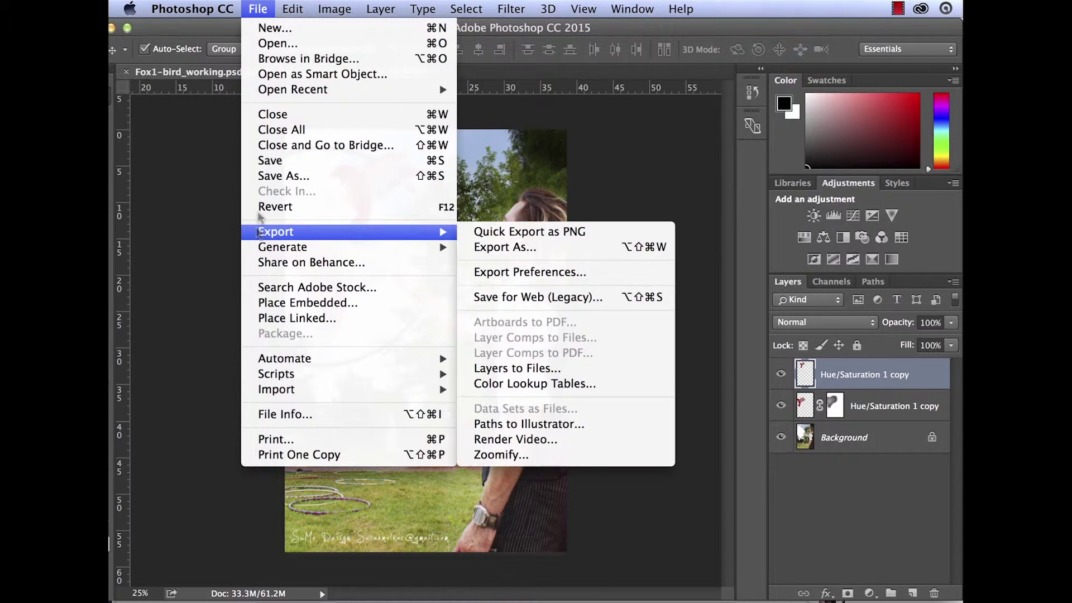
pyautogui.click(272, 177)
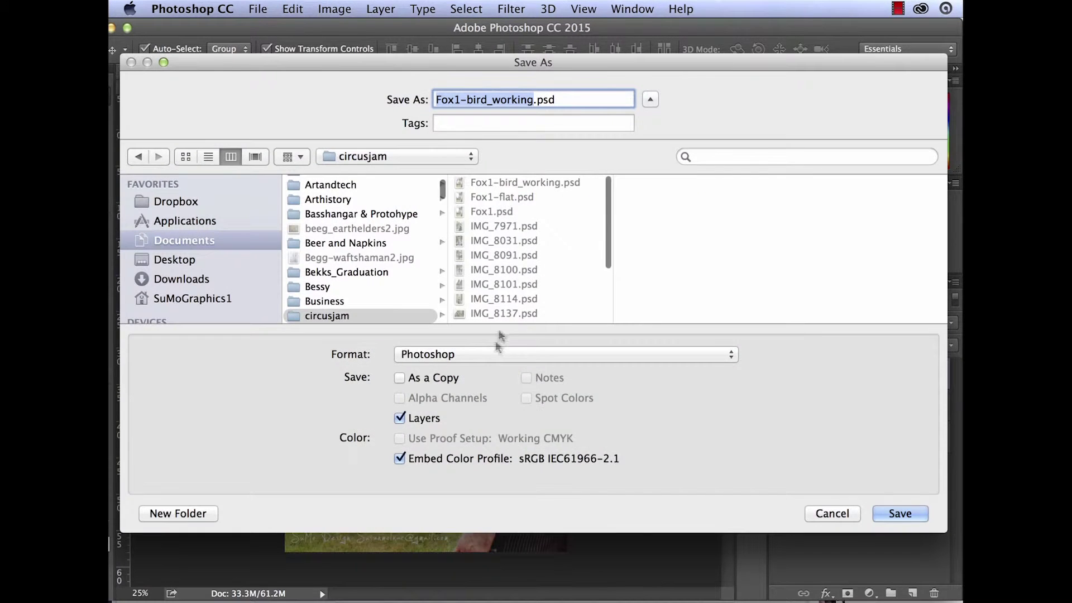
pyautogui.click(494, 354)
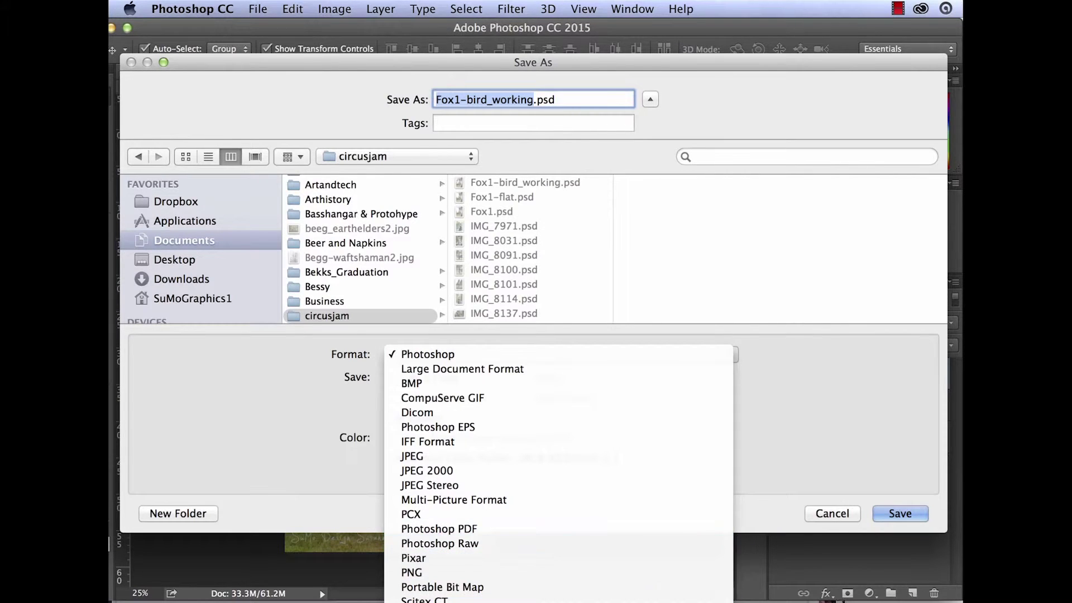
pyautogui.click(481, 571)
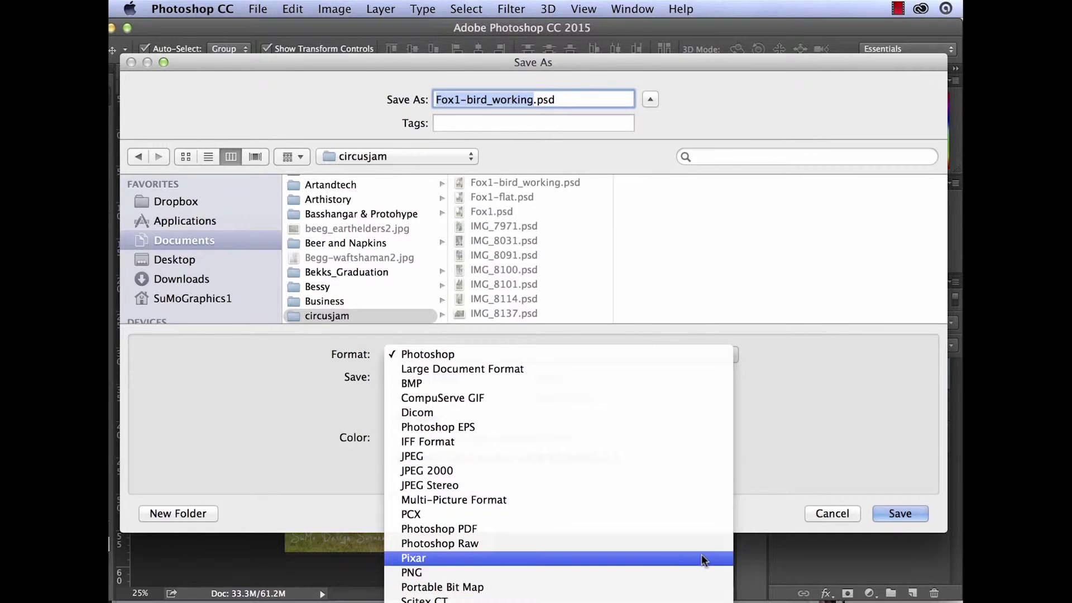
# Browse the Format list a few times, keep Photoshop format, and cancel Save As.
pyautogui.click(832, 405)
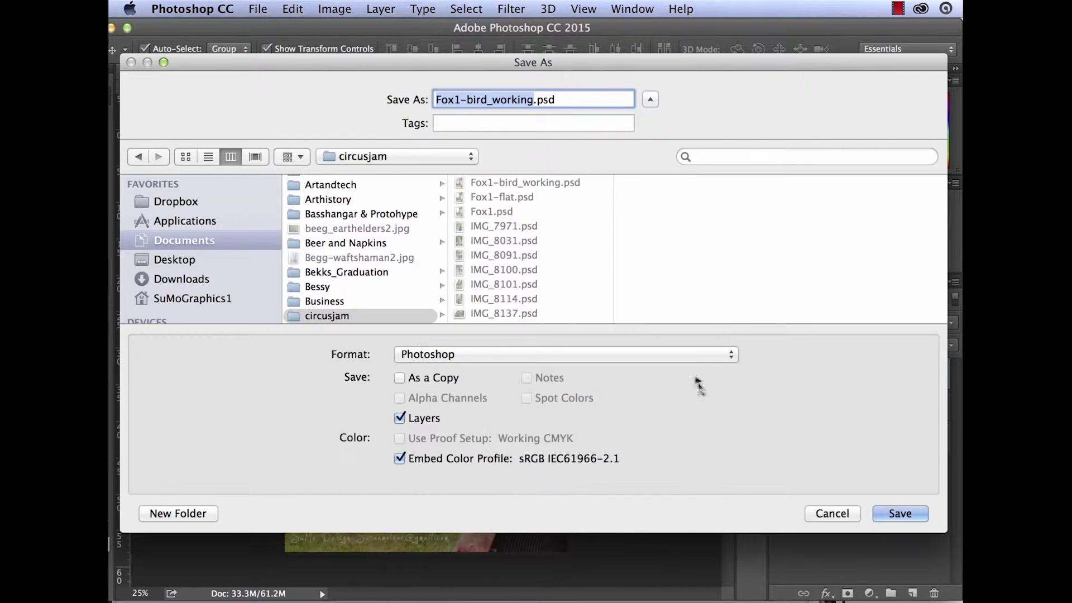
pyautogui.click(679, 354)
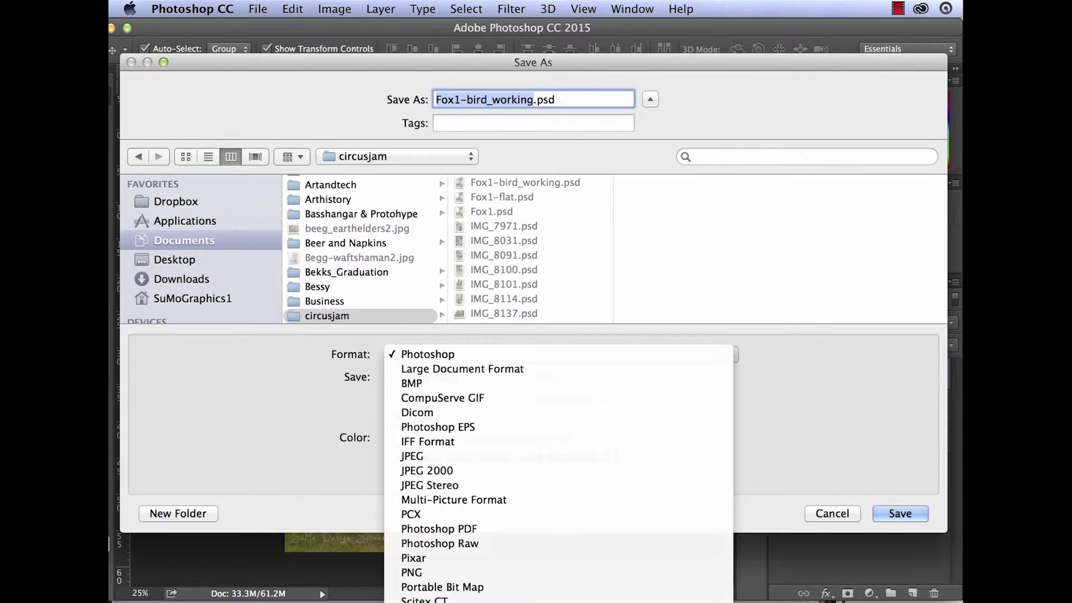
pyautogui.click(795, 408)
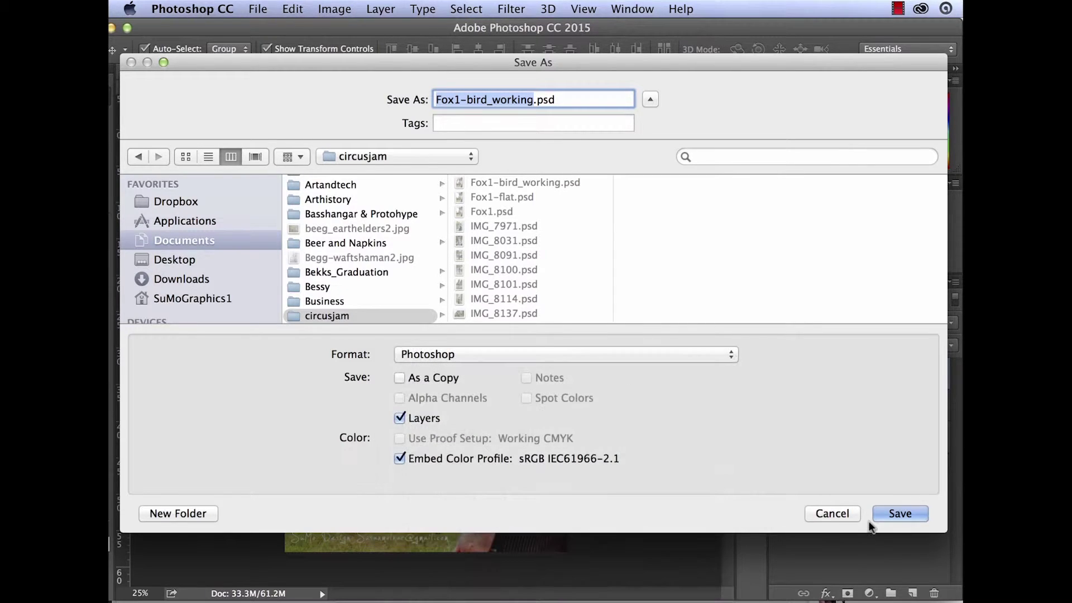
pyautogui.click(650, 363)
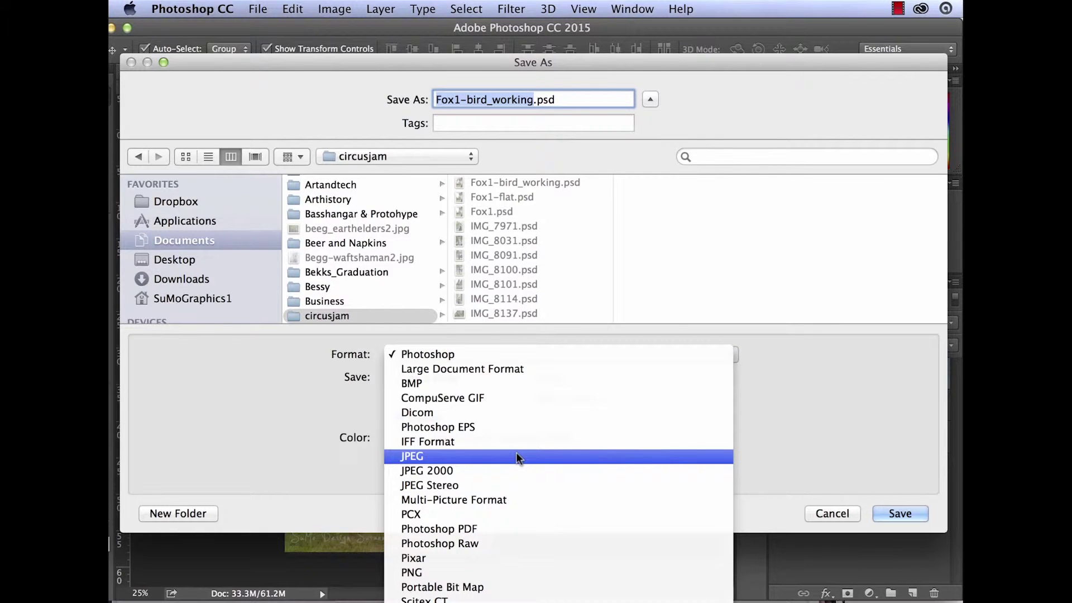
pyautogui.click(809, 474)
pyautogui.click(823, 514)
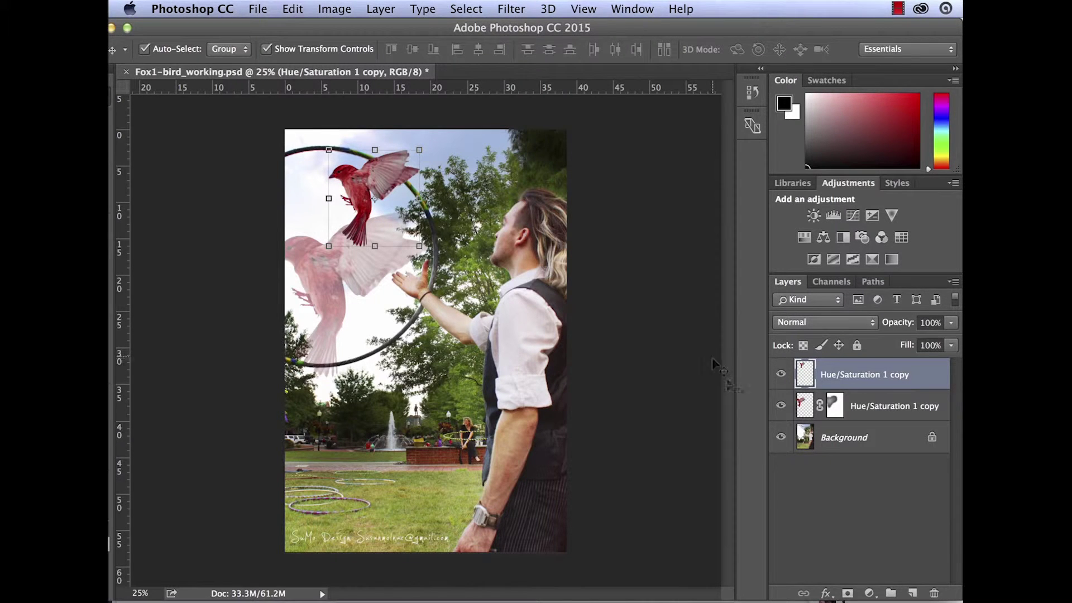
# Flatten the image, then set up a JPEG Save As named Fox1-bird_forprint.jpg.
pyautogui.click(423, 9)
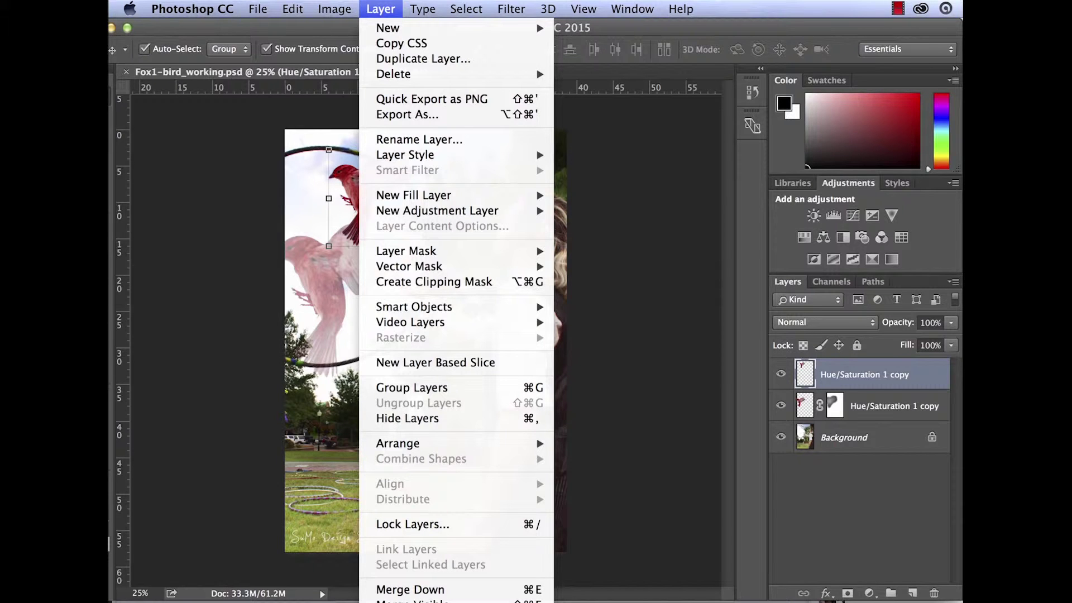
pyautogui.click(413, 602)
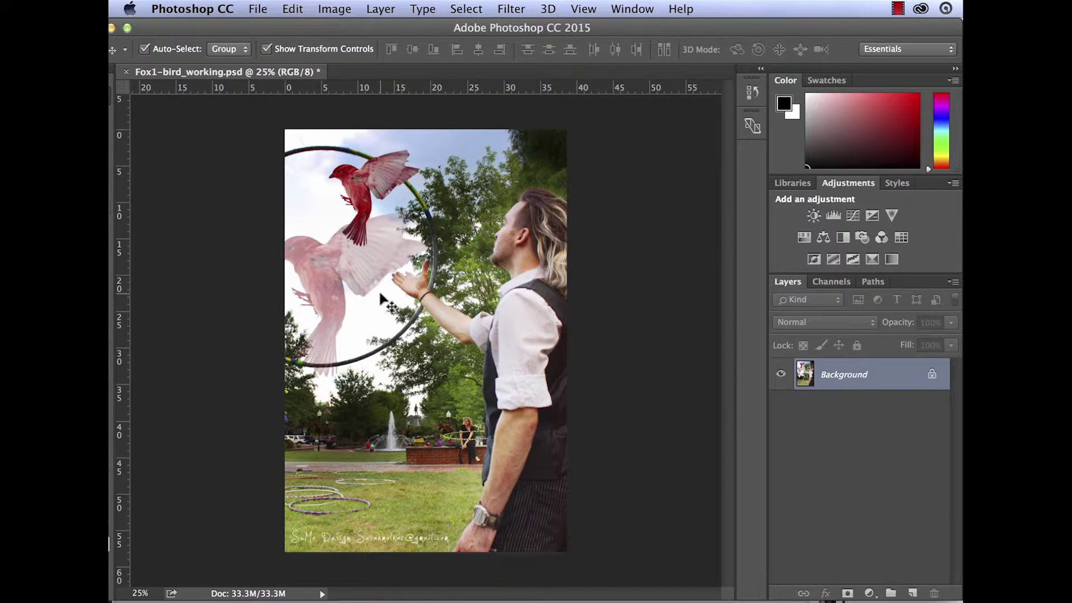
pyautogui.click(257, 9)
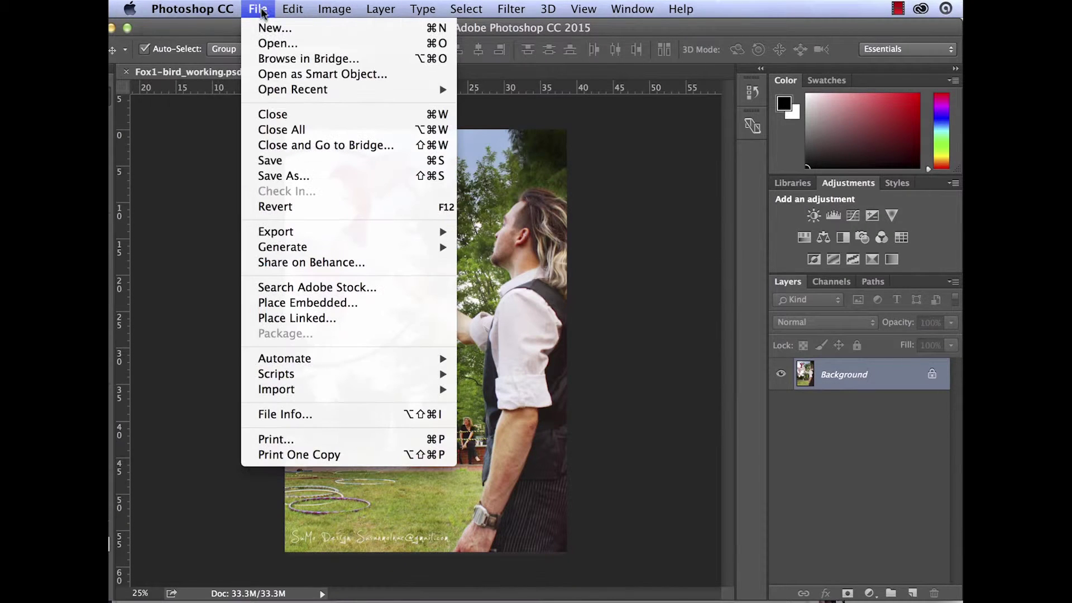
pyautogui.click(267, 182)
pyautogui.click(494, 353)
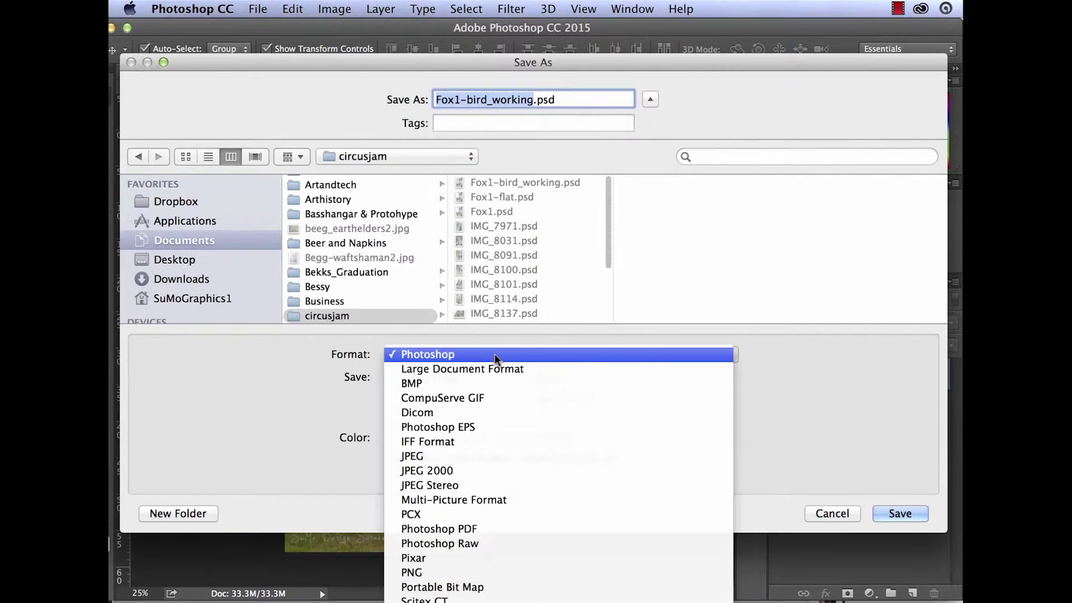
pyautogui.click(472, 456)
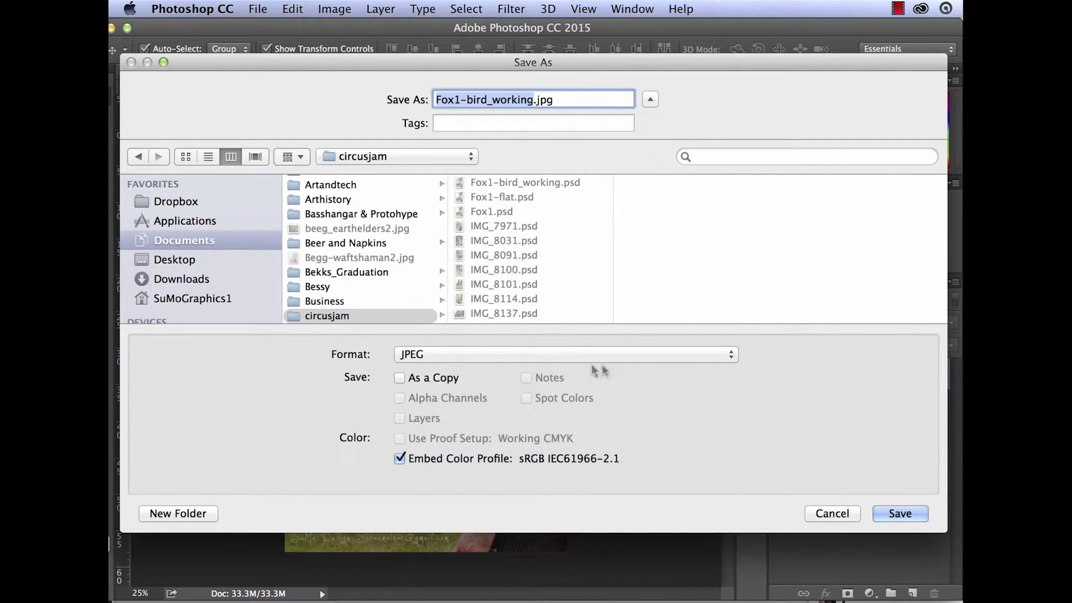
pyautogui.press('Right')
pyautogui.press('BackSpace')
pyautogui.press('BackSpace')
pyautogui.press('BackSpace')
pyautogui.press('BackSpace')
pyautogui.press('BackSpace')
pyautogui.press('BackSpace')
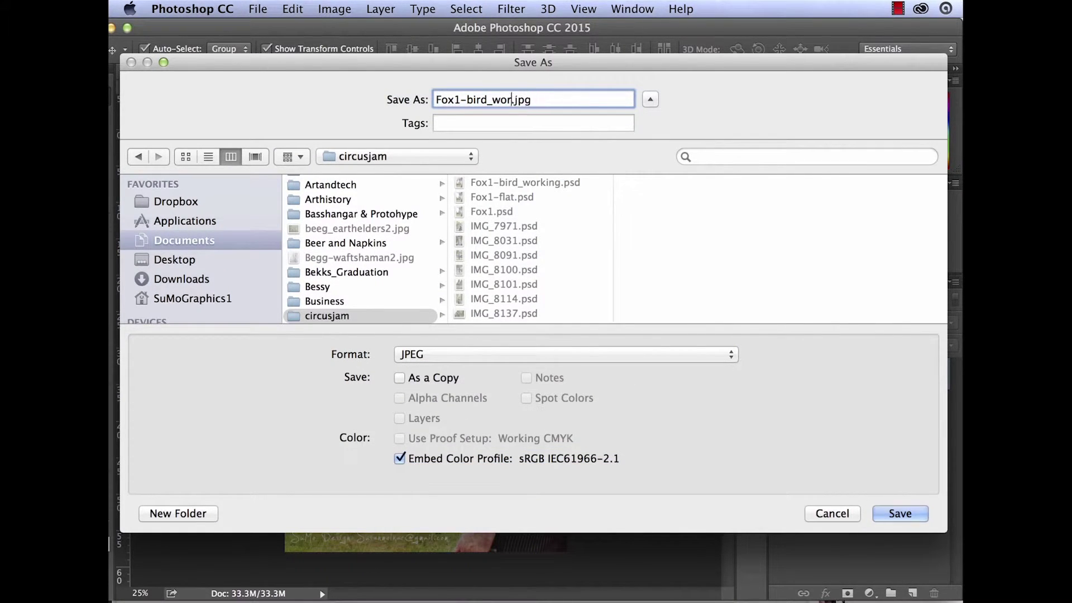
pyautogui.press('BackSpace')
pyautogui.write('forpro')
pyautogui.press('BackSpace')
pyautogui.write('int')
# Confirm the JPEG save to reach JPEG Options at quality 12 (Maximum), Progressive.
pyautogui.click(886, 509)
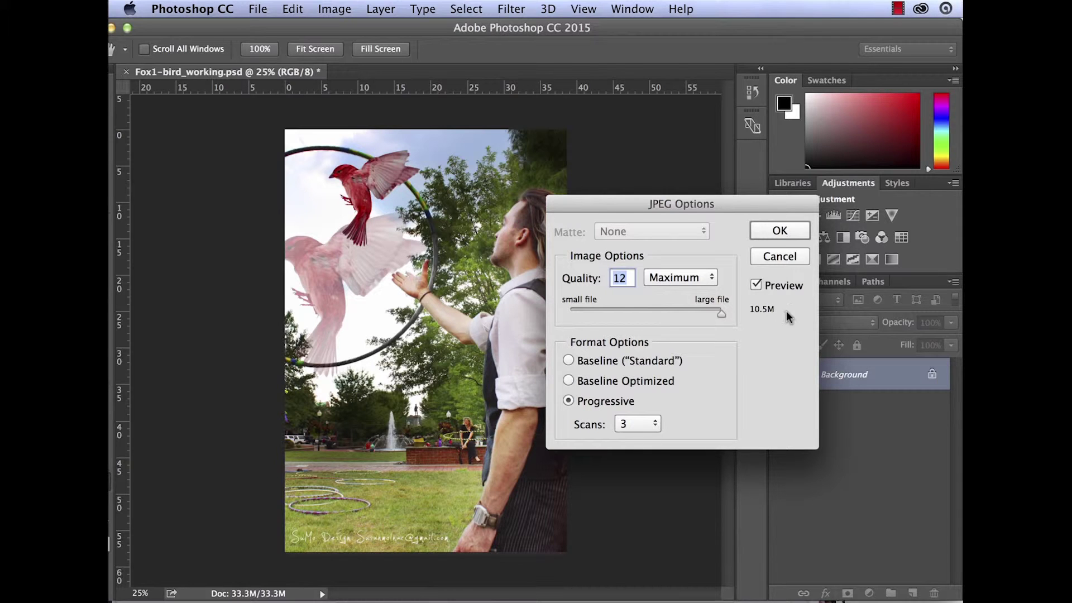
# Accept maximum-quality JPEG Options, then try 300 resolution in Image Size and undo it.
pyautogui.click(784, 230)
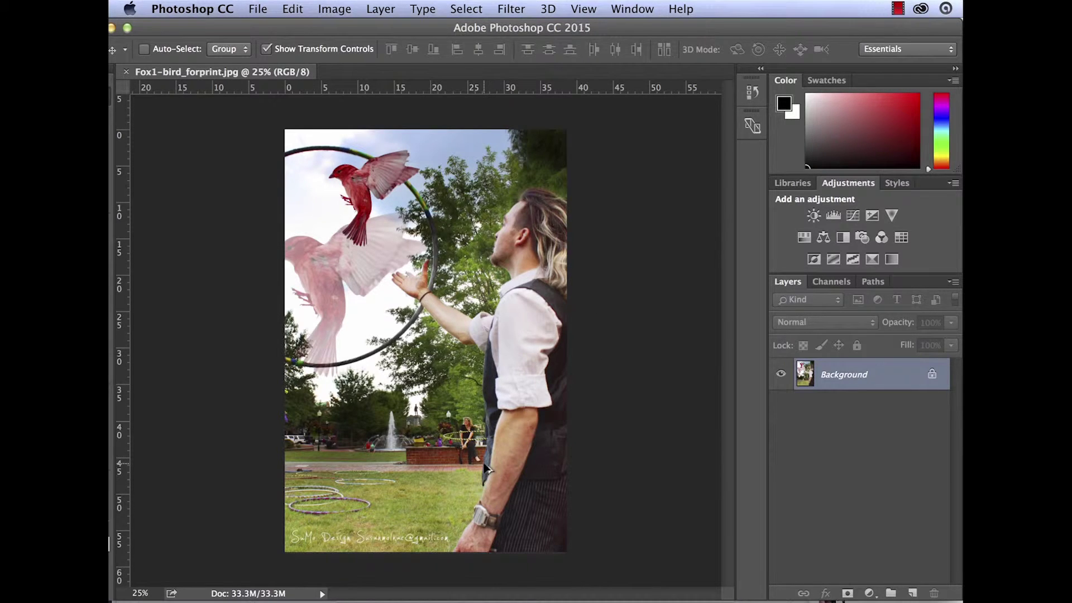
pyautogui.press('super+alt+i')
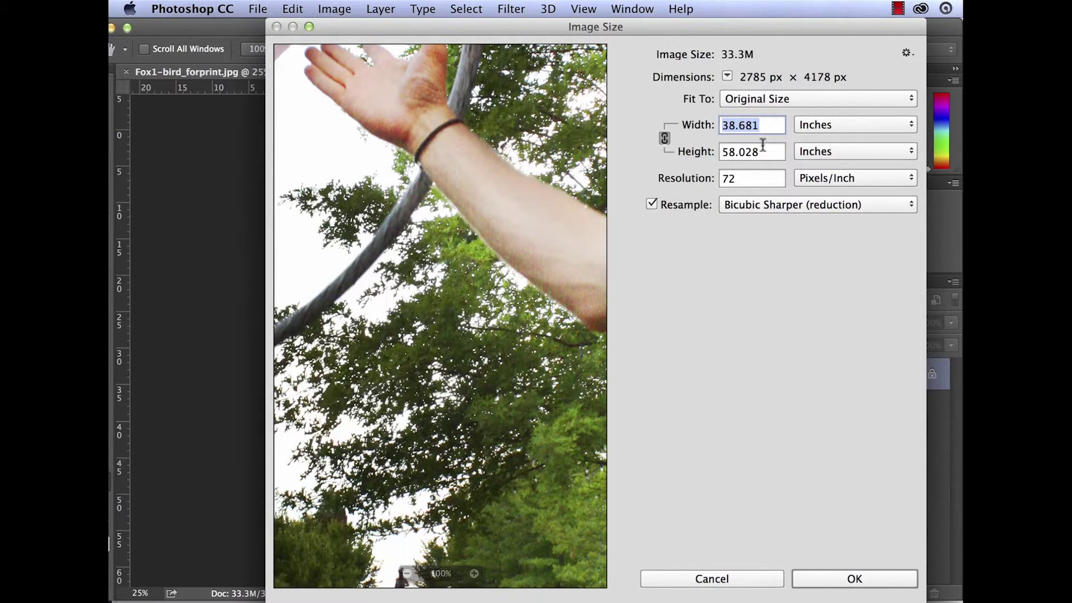
pyautogui.doubleClick(749, 177)
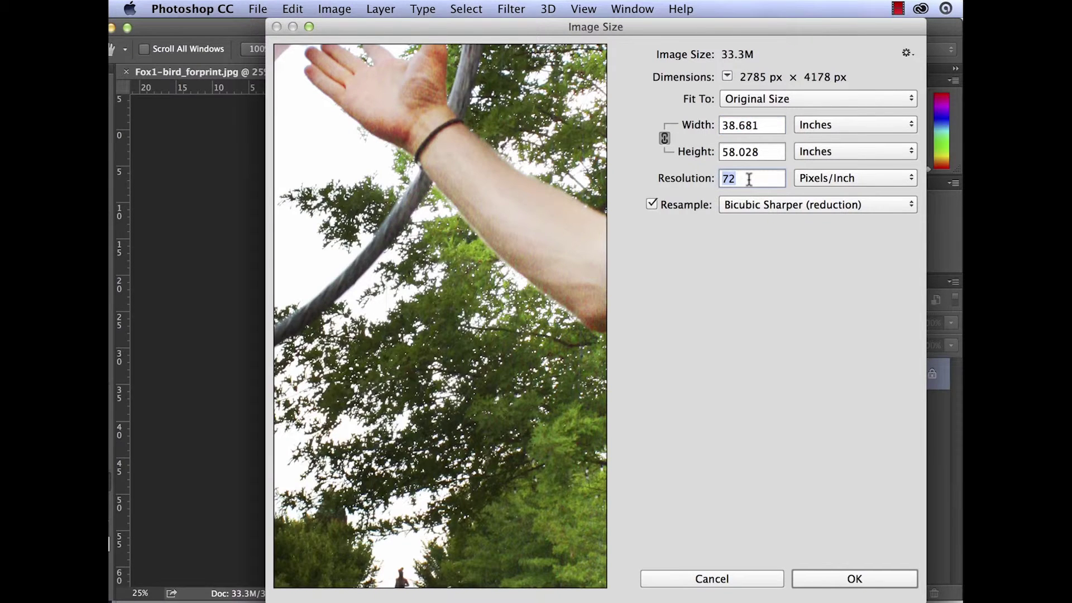
pyautogui.press('BackSpace')
pyautogui.write('300')
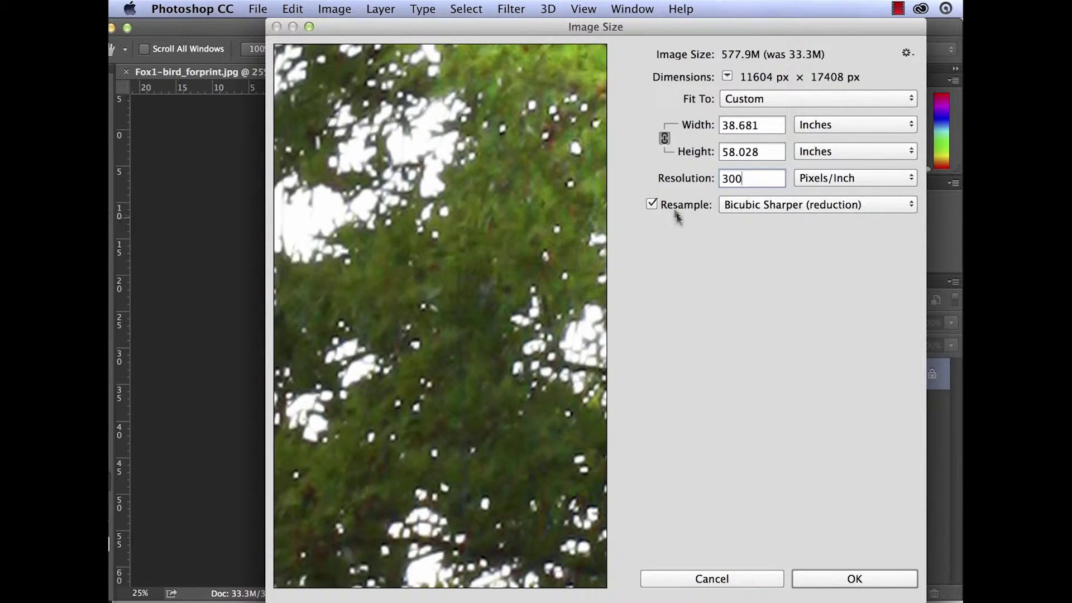
pyautogui.press('super+z')
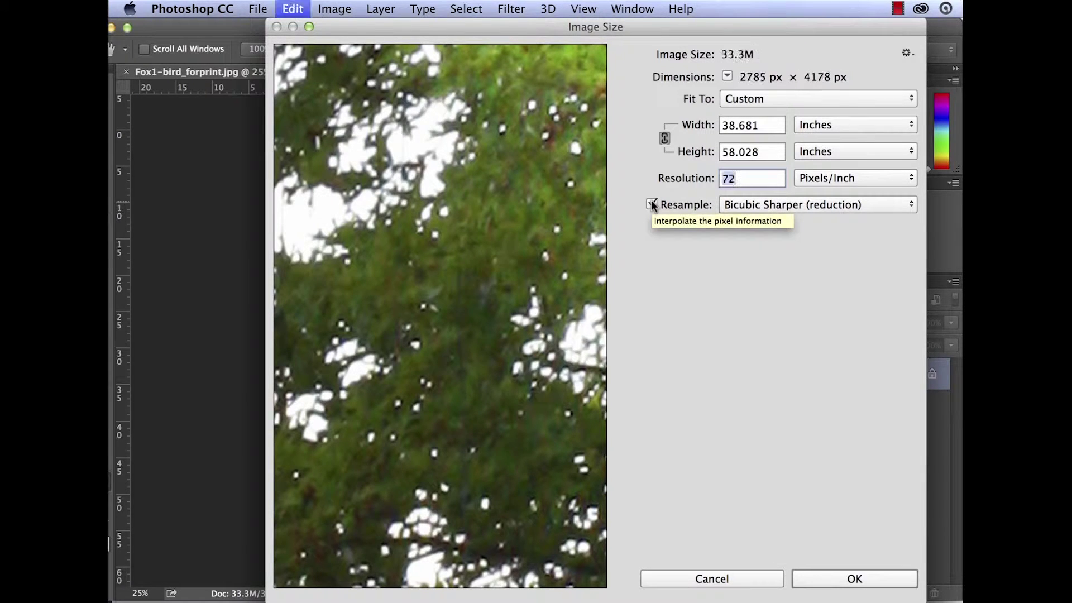
# Turn off Resample and set resolution to 300 pixels/inch, giving 9.283 × 13.927 inches.
pyautogui.click(651, 205)
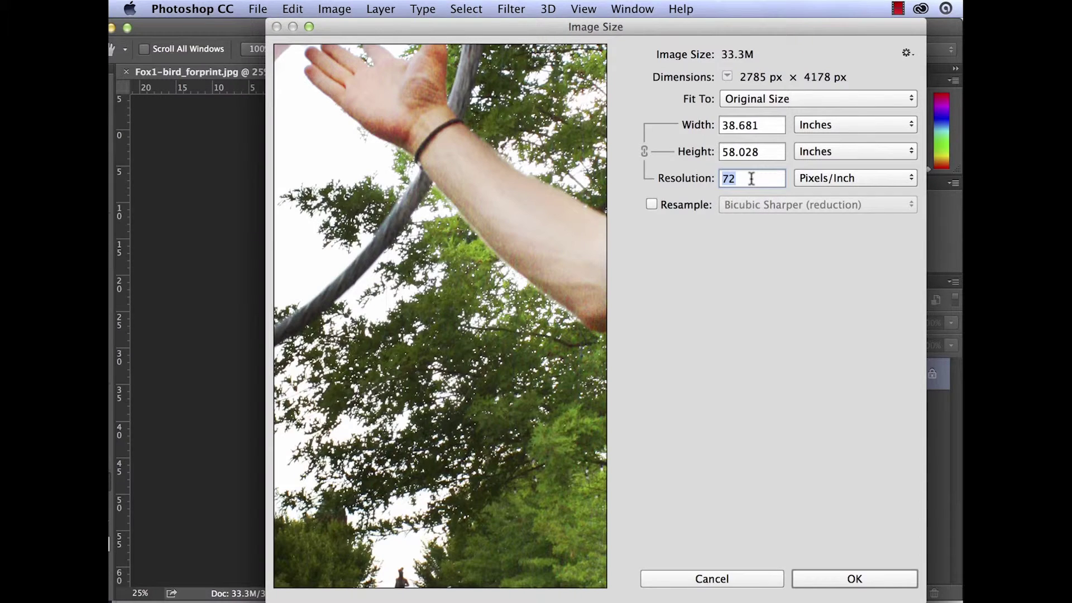
pyautogui.click(752, 179)
pyautogui.press('BackSpace')
pyautogui.press('BackSpace')
pyautogui.write('300')
pyautogui.press('Tab')
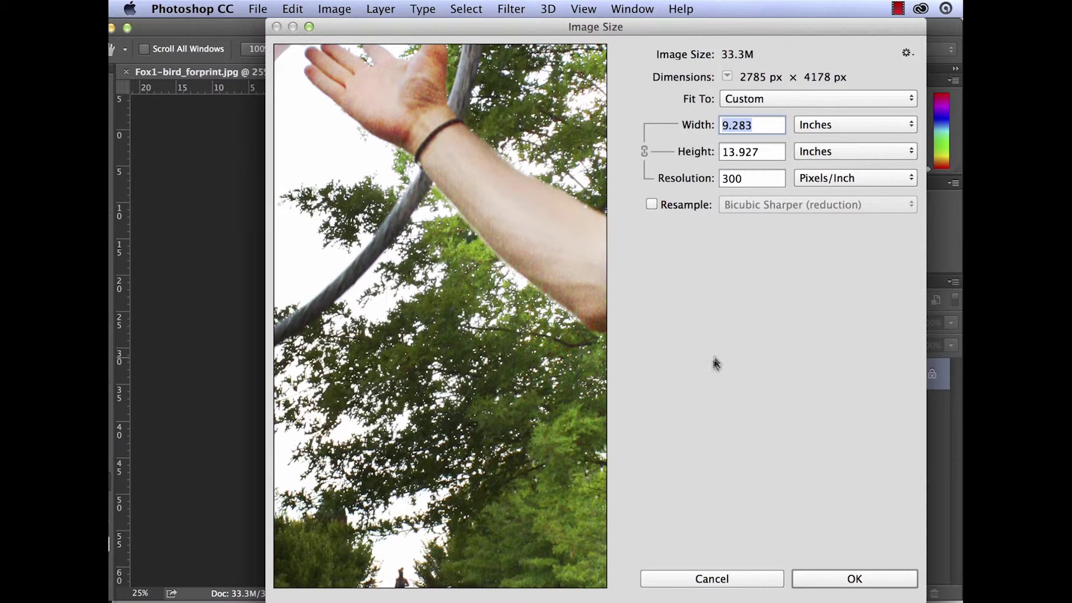
pyautogui.click(713, 579)
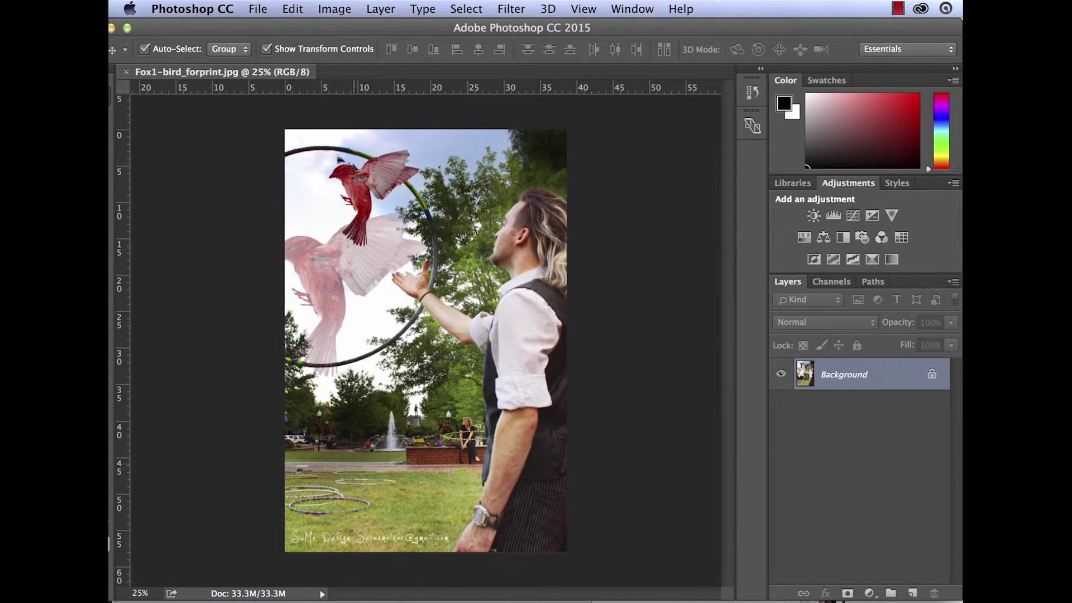
pyautogui.click(258, 10)
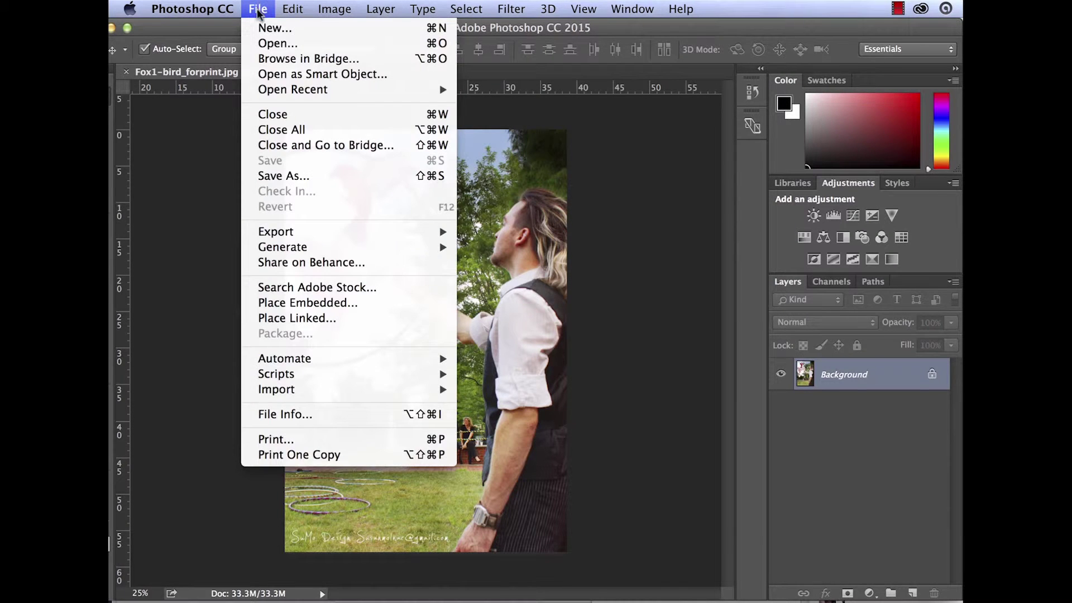
pyautogui.click(258, 11)
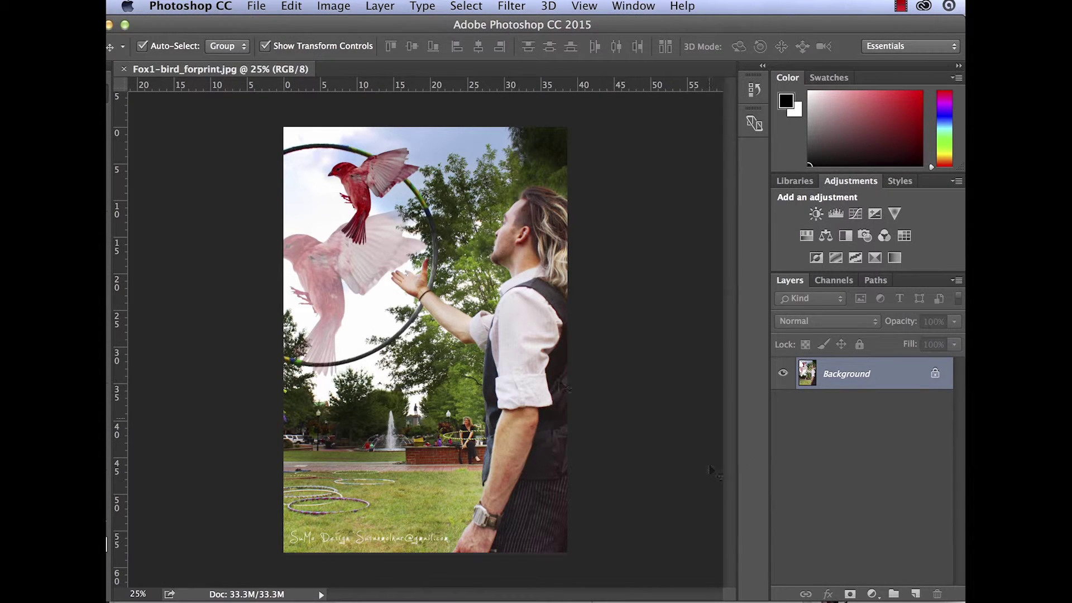
# In Image Size with Resample off, change resolution from 300 to 600 pixels/inch (4.642 × 6.963 in).
pyautogui.click(334, 6)
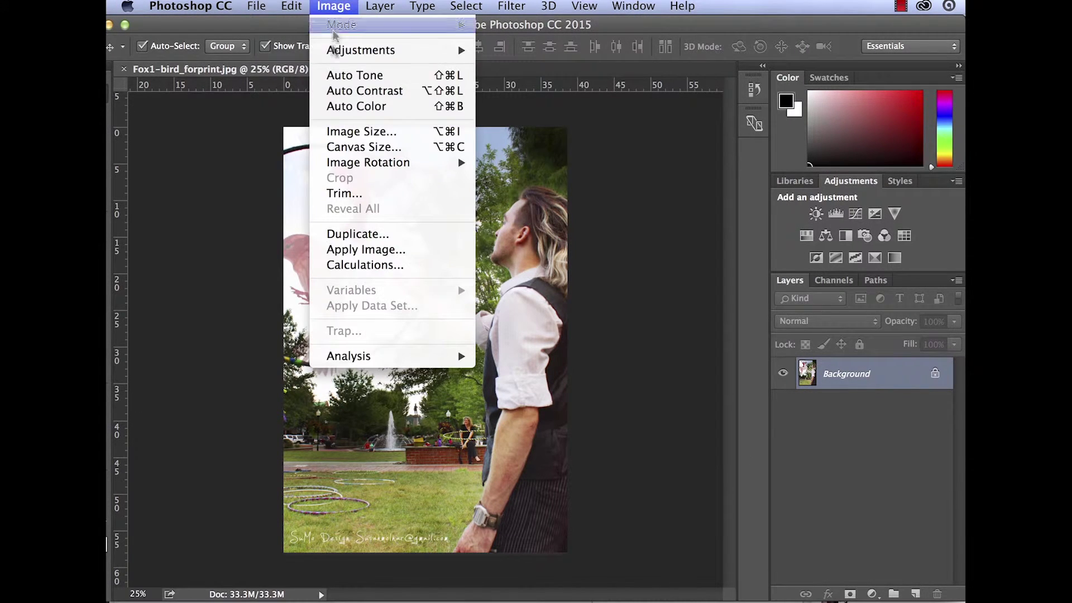
pyautogui.click(335, 131)
pyautogui.click(733, 180)
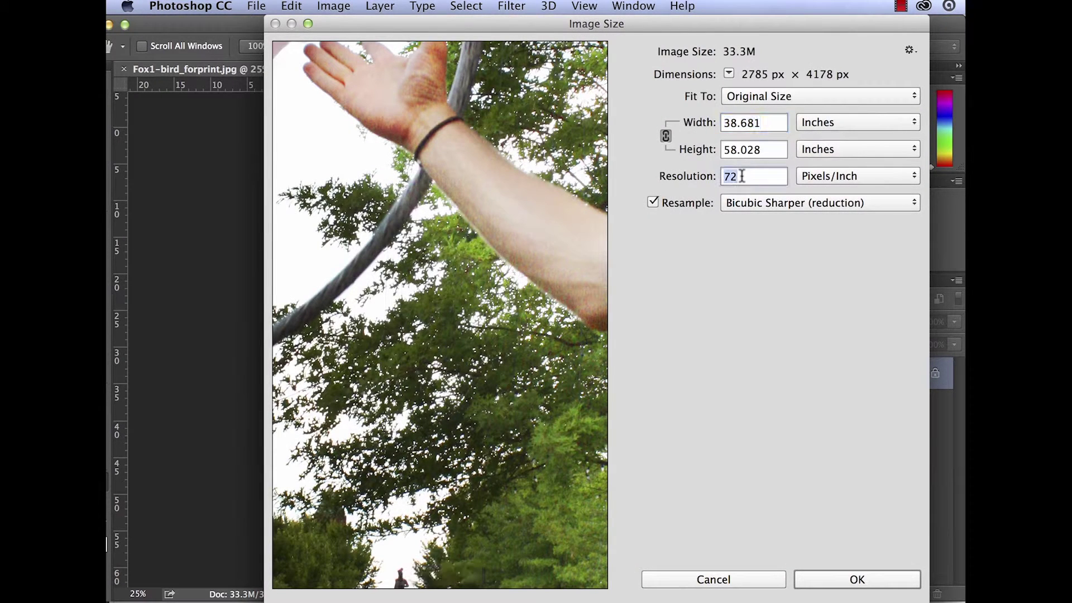
pyautogui.click(652, 203)
pyautogui.press('BackSpace')
pyautogui.write('300')
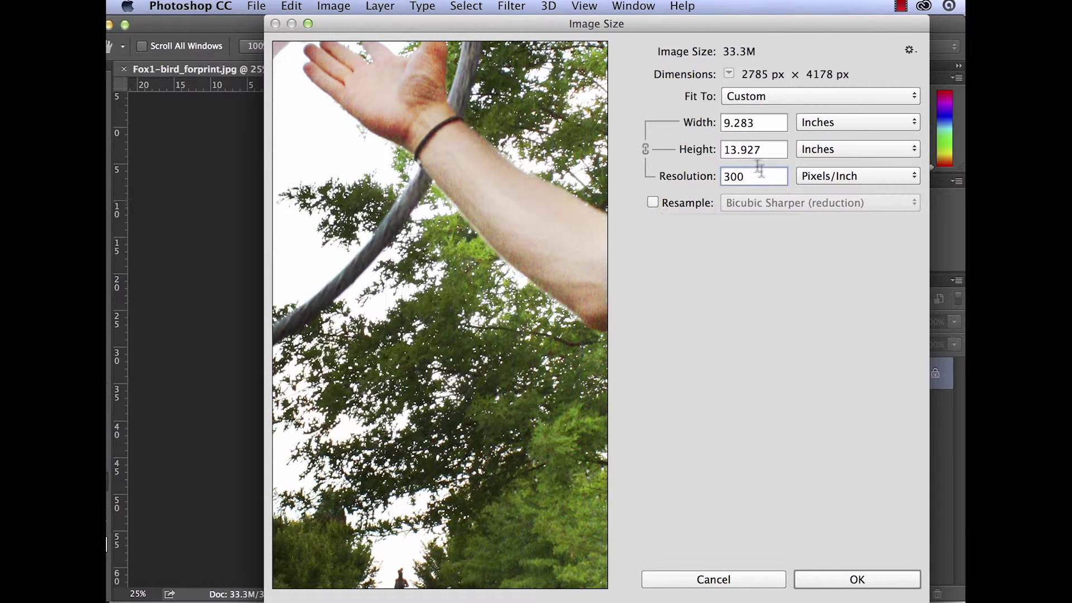
pyautogui.press('Left')
pyautogui.press('Left')
pyautogui.press('BackSpace')
pyautogui.write('600')
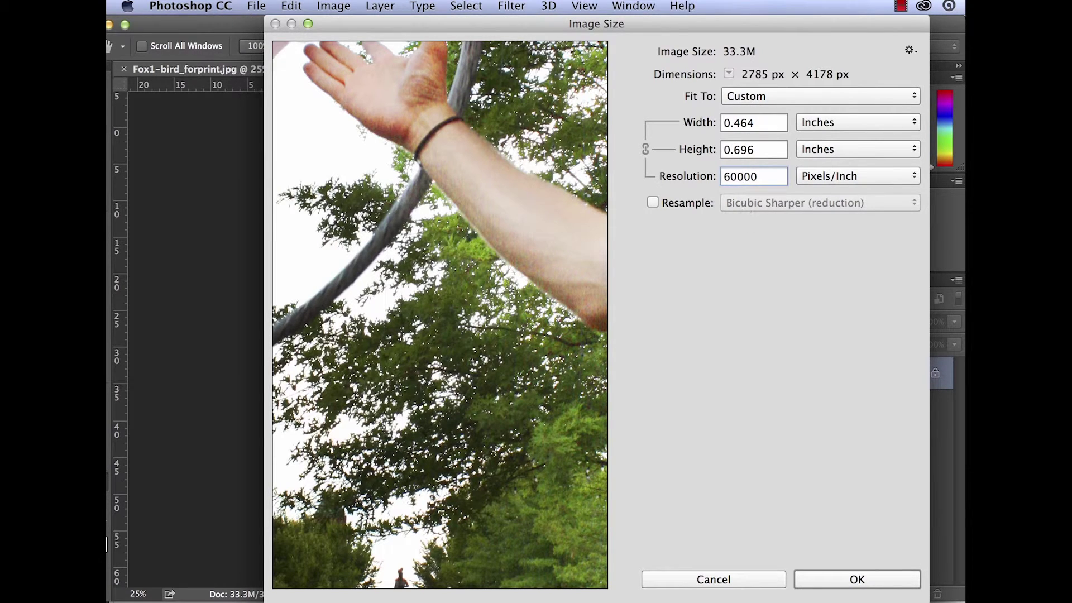
pyautogui.press('BackSpace')
pyautogui.press('BackSpace')
# Cancel the Image Size dialog so Fox1-bird_forprint.jpg keeps its original size.
pyautogui.click(707, 581)
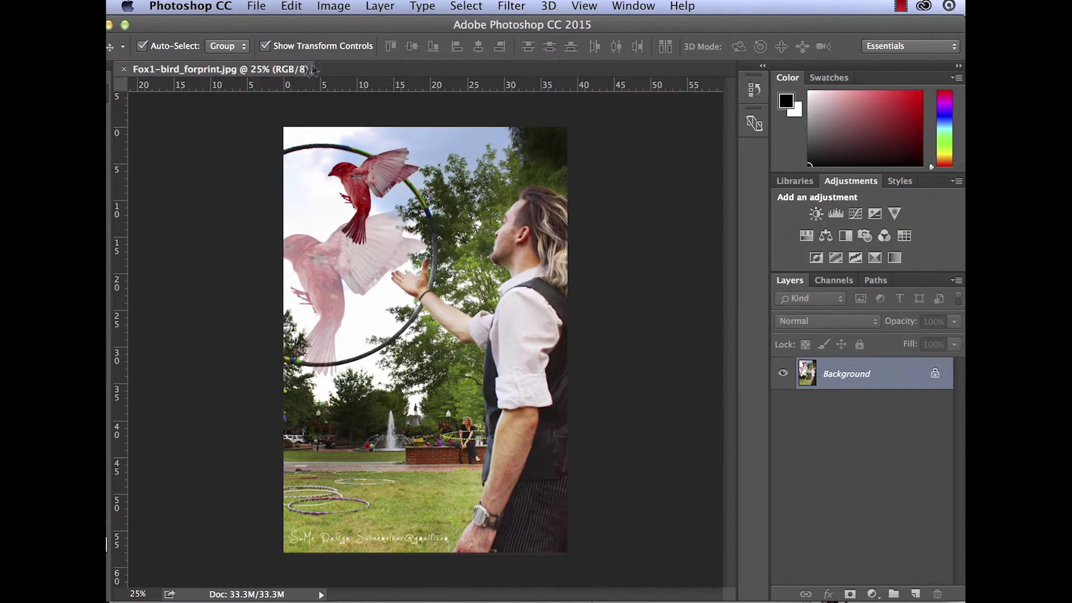
# Open Save for Web (Legacy) in 2-Up view, zoomed to 12.5% to show the whole image.
pyautogui.click(257, 6)
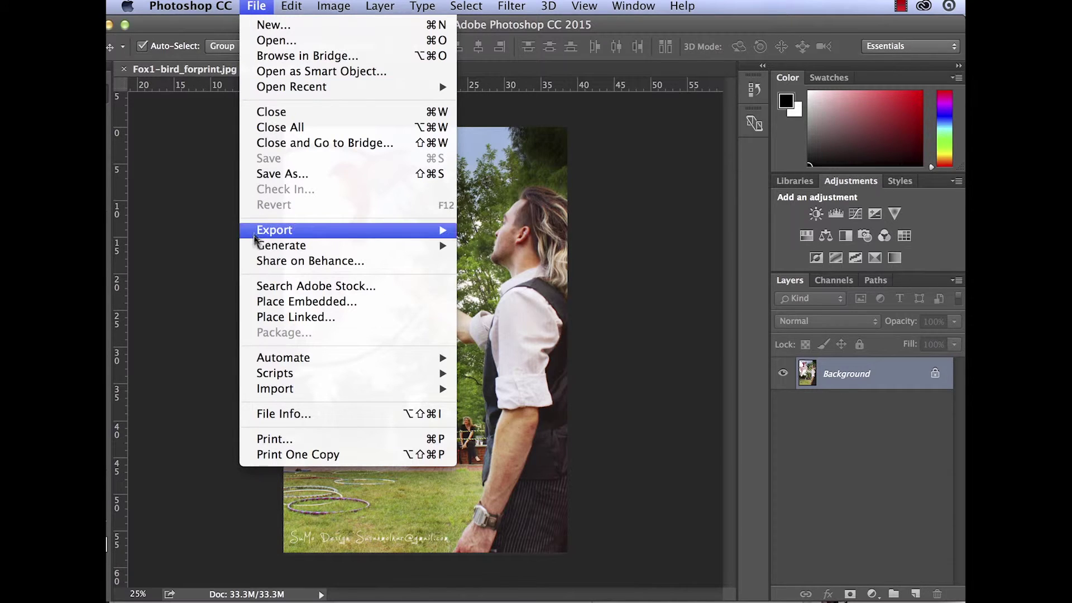
pyautogui.moveTo(435, 226)
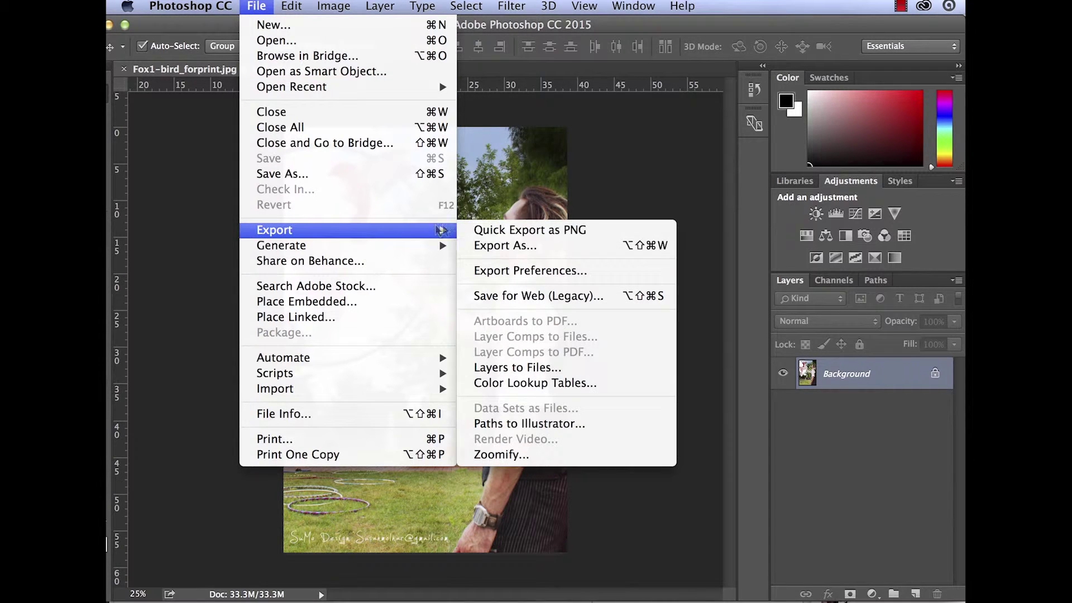
pyautogui.click(520, 295)
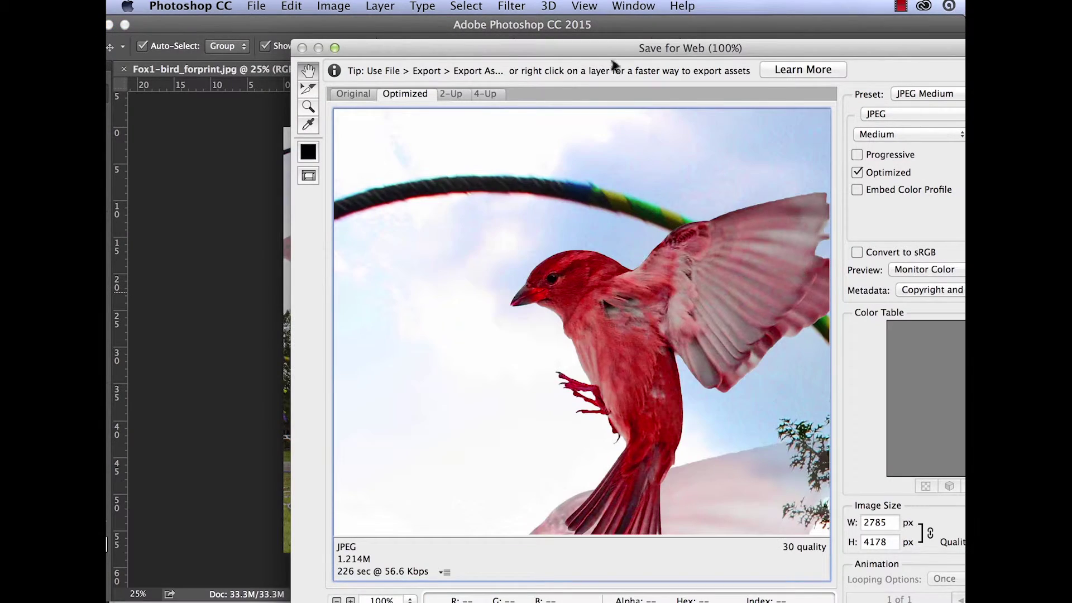
pyautogui.moveTo(613, 51); pyautogui.dragTo(537, 47)
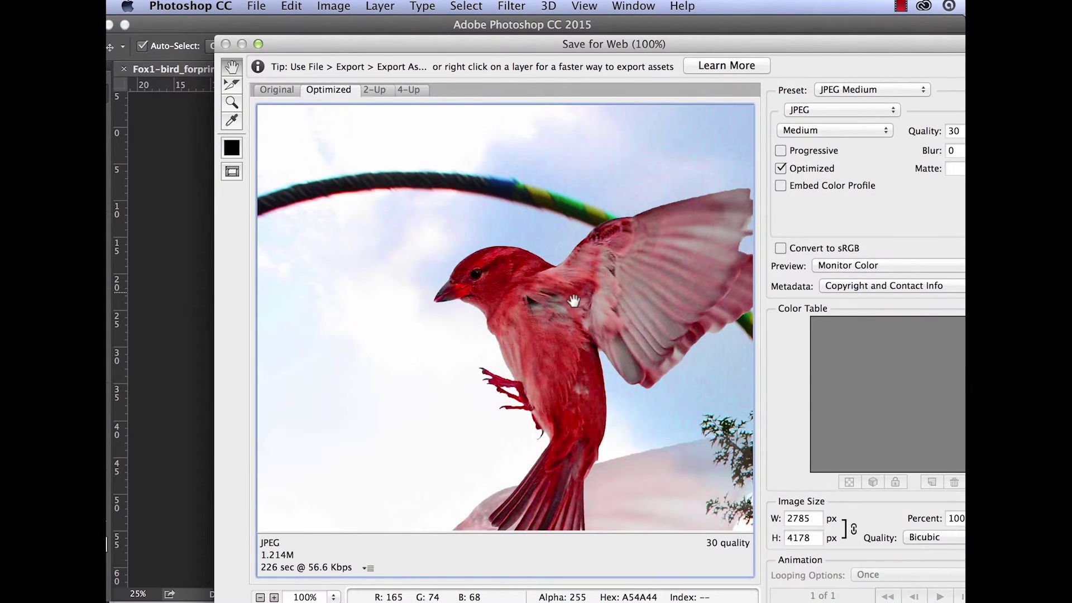
pyautogui.press('super+minus')
pyautogui.press('super+minus')
pyautogui.press('super+minus')
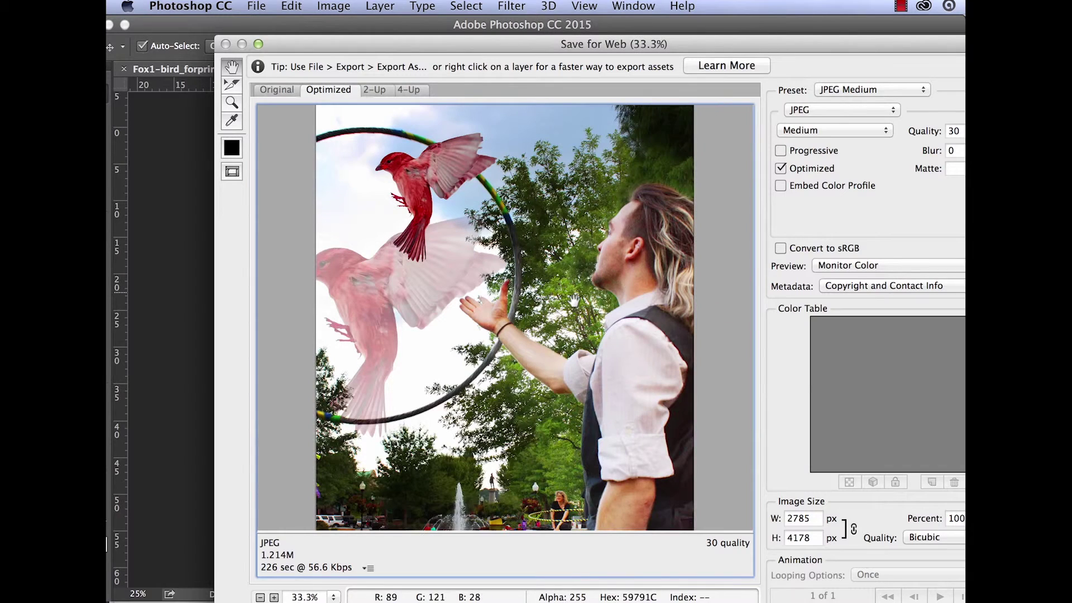
pyautogui.click(374, 90)
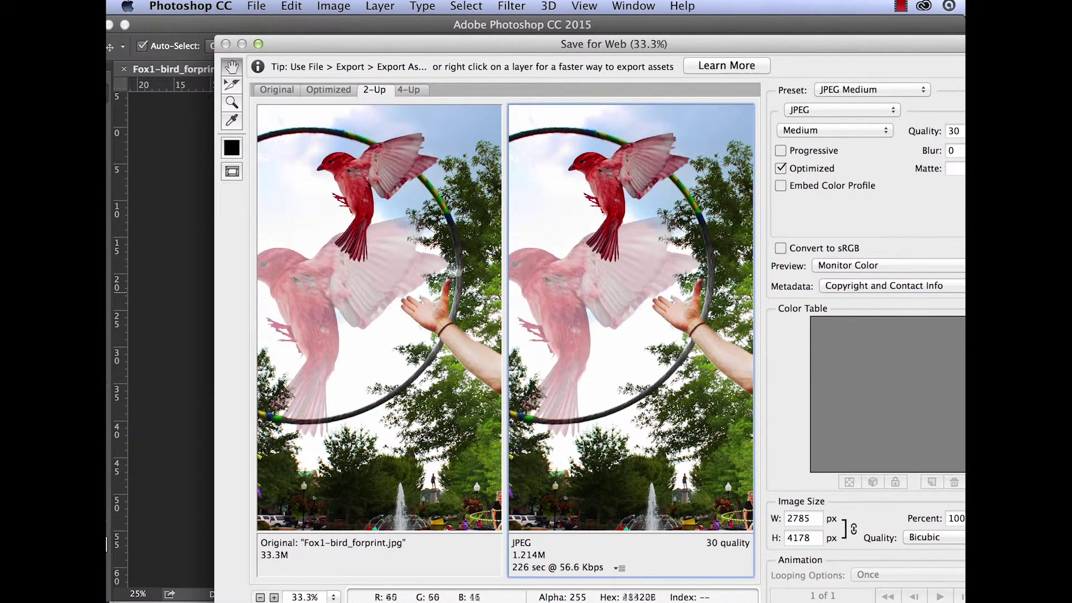
pyautogui.scroll(5, 438, 285)
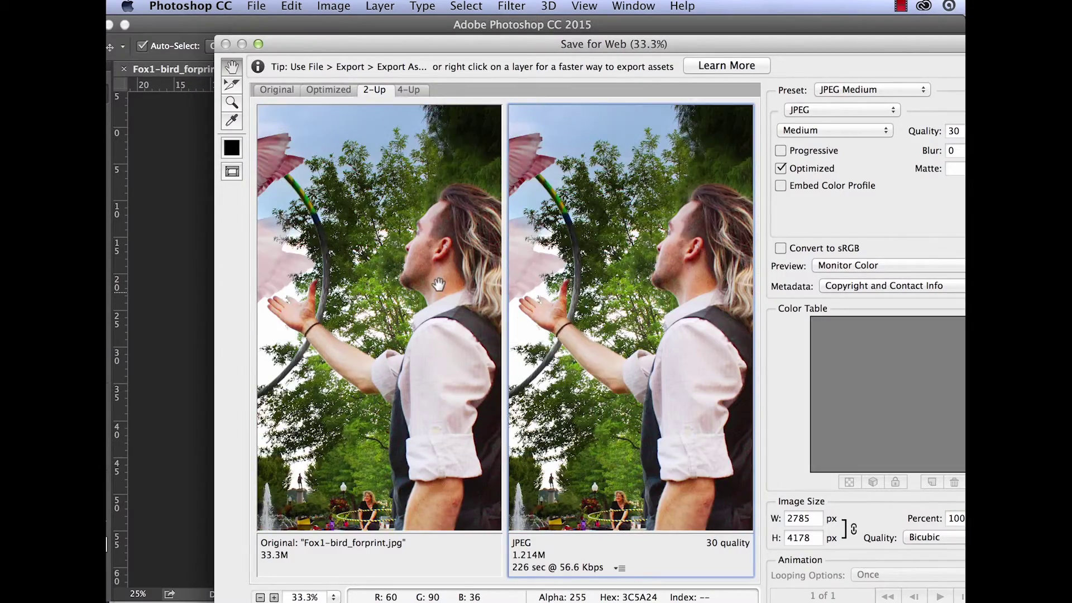
pyautogui.hscroll(-5, 438, 285)
pyautogui.keyDown('alt'); pyautogui.keyDown('super'); pyautogui.click(592, 275); pyautogui.keyUp('super'); pyautogui.keyUp('alt')
pyautogui.keyDown('alt'); pyautogui.keyDown('super'); pyautogui.click(592, 275); pyautogui.keyUp('super'); pyautogui.keyUp('alt')
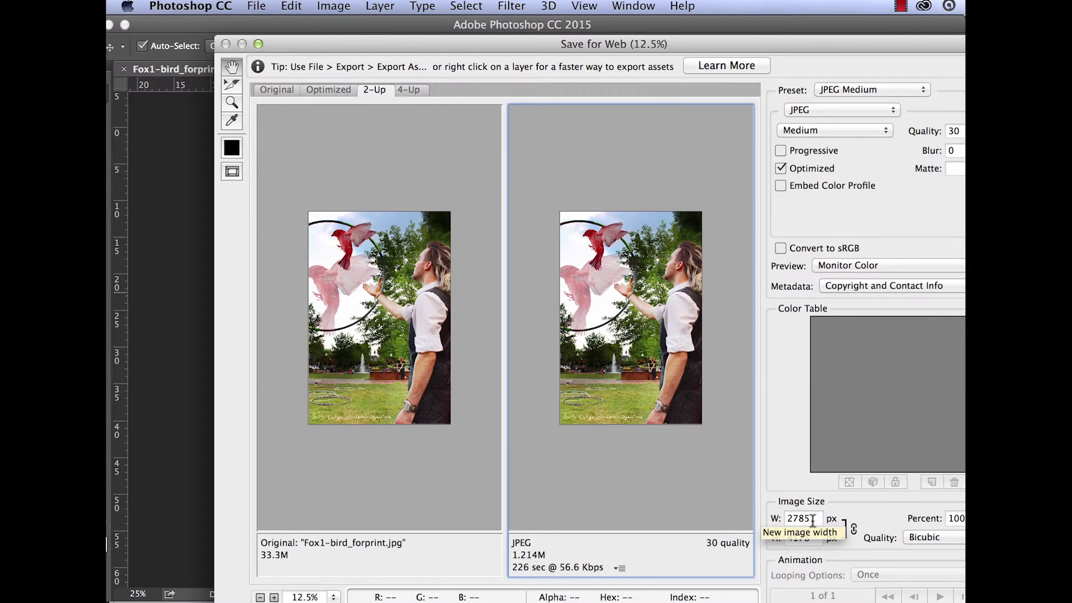
# Change the output width to 1800 px so it becomes 1800 × 2700 px and the JPEG estimate drops to 618.1K.
pyautogui.click(813, 519)
pyautogui.press('BackSpace')
pyautogui.press('BackSpace')
pyautogui.press('BackSpace')
pyautogui.press('BackSpace')
pyautogui.write('1')
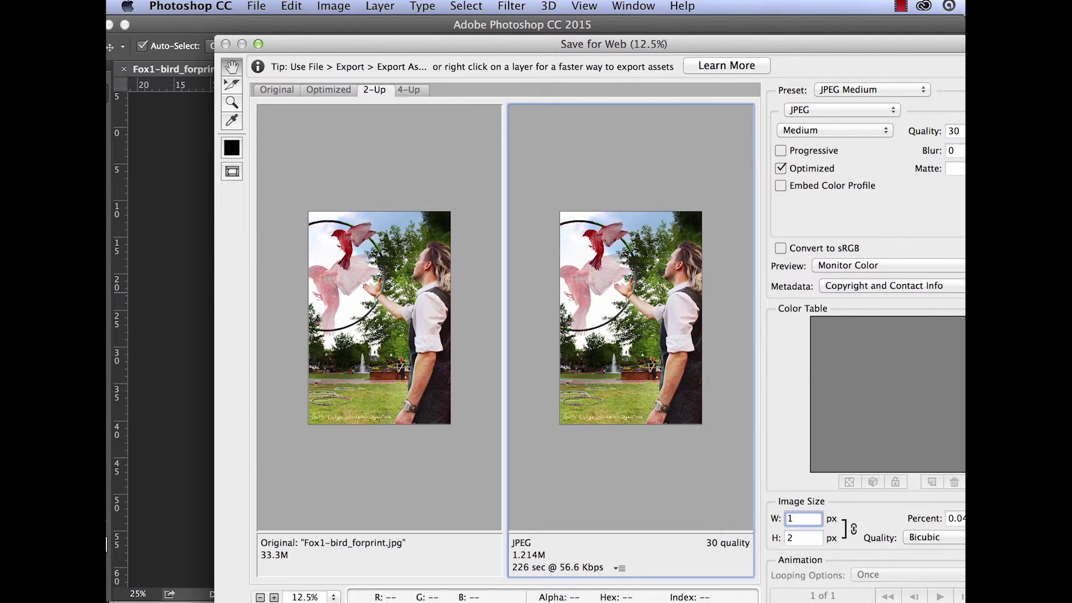
pyautogui.write('800')
pyautogui.press('Tab')
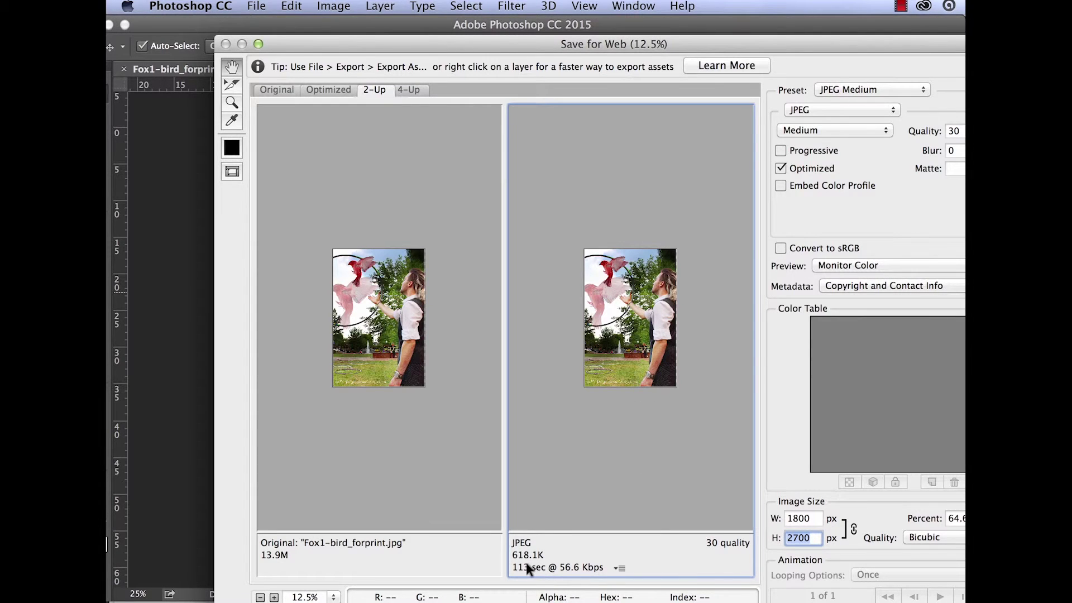
# Show four previews side by side at 50% zoom, framing the red bird and the raised arm.
pyautogui.click(419, 92)
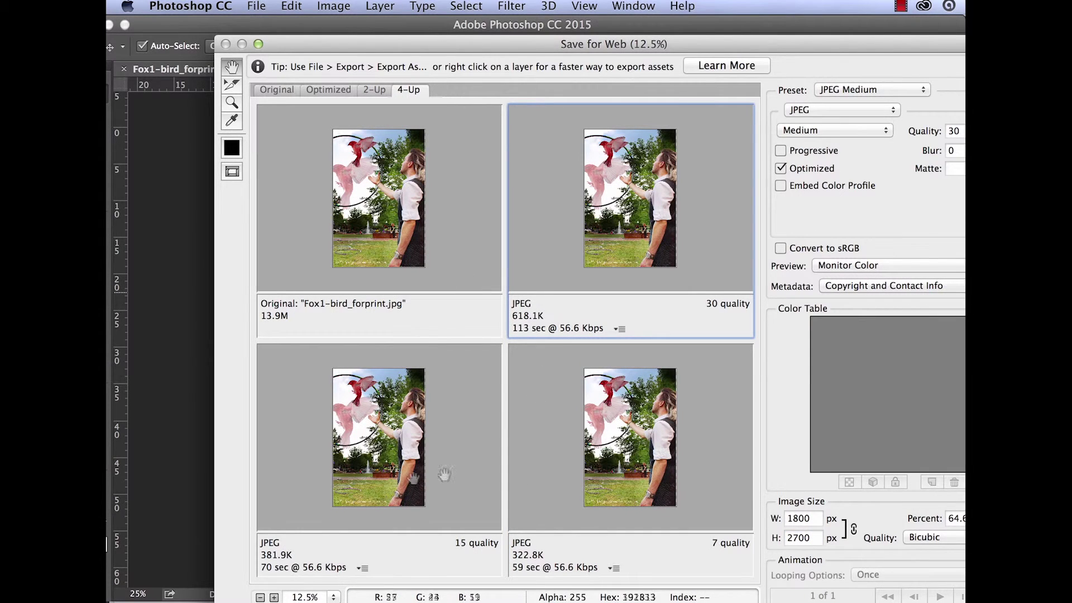
pyautogui.click(610, 436)
pyautogui.keyDown('super'); pyautogui.click(610, 436); pyautogui.keyUp('super')
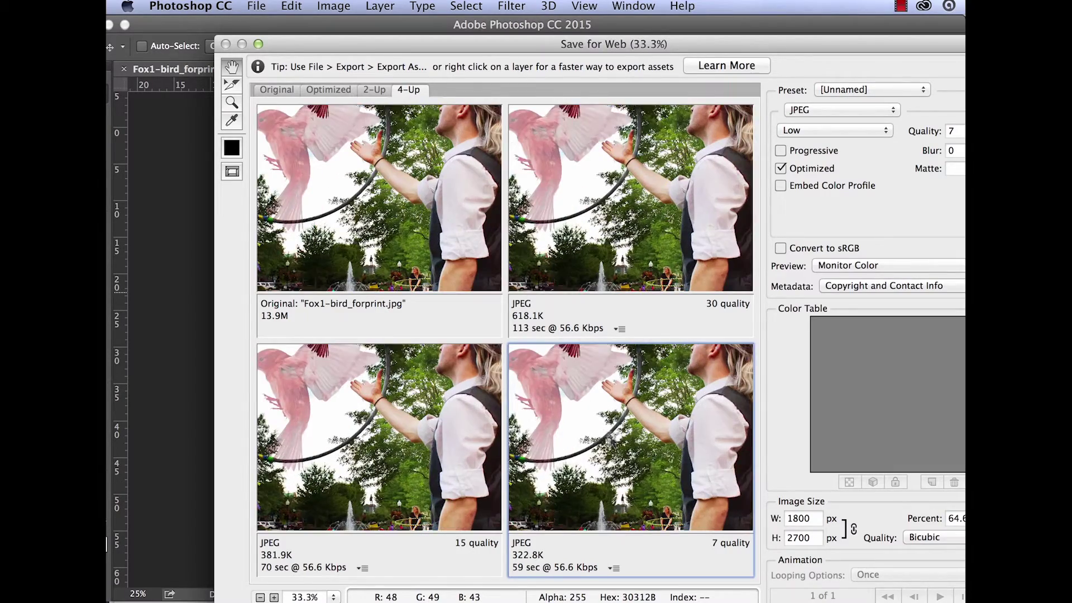
pyautogui.keyDown('super'); pyautogui.click(610, 436); pyautogui.keyUp('super')
pyautogui.moveTo(570, 435); pyautogui.dragTo(653, 421)
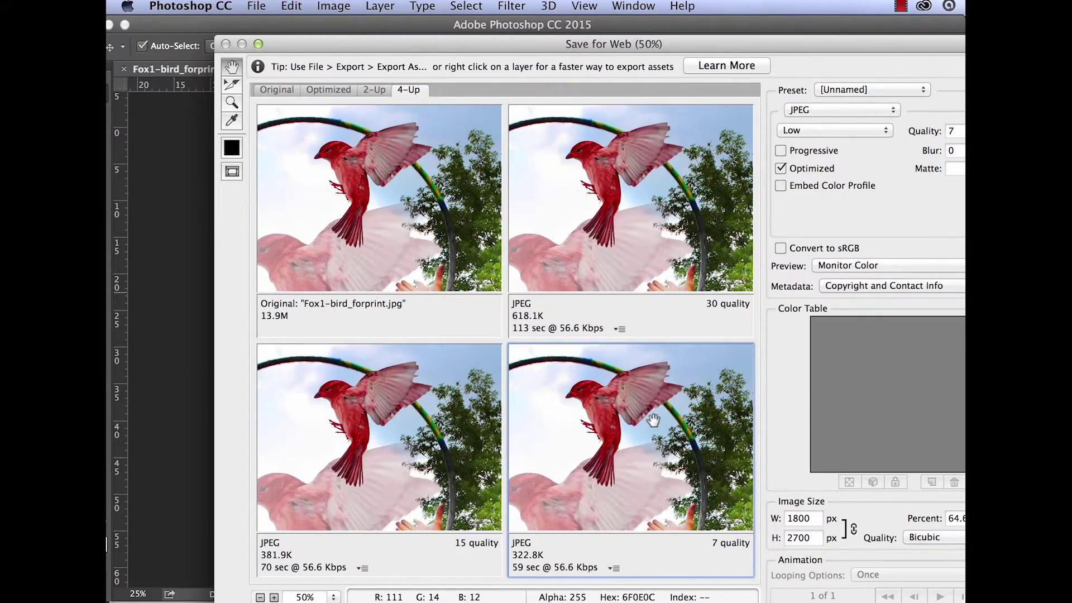
pyautogui.moveTo(637, 229); pyautogui.dragTo(573, 122)
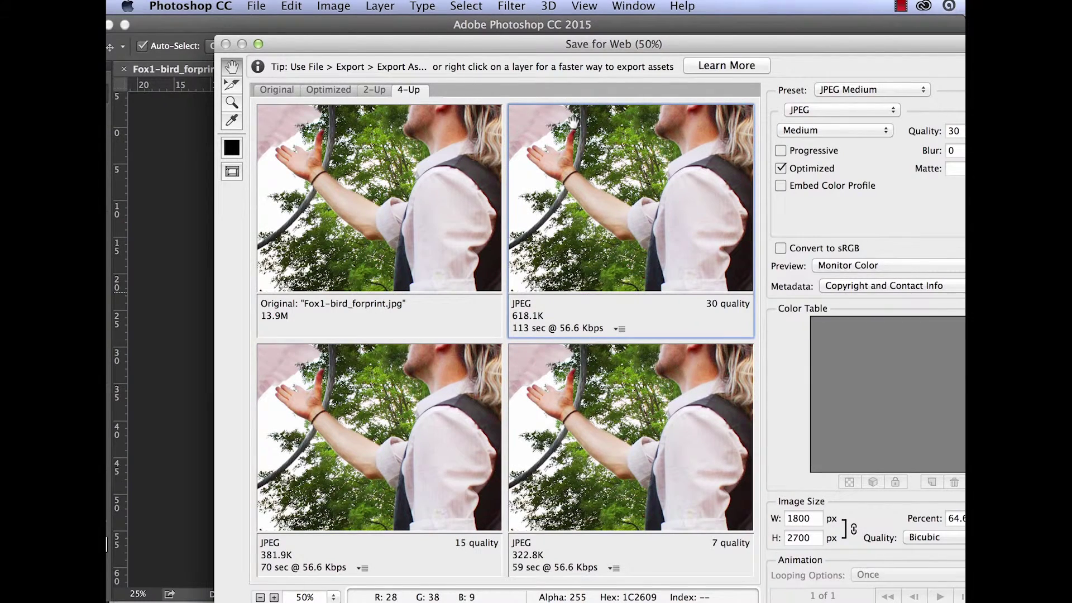
# Lower the bottom-right JPEG version's quality to 3.
pyautogui.click(583, 420)
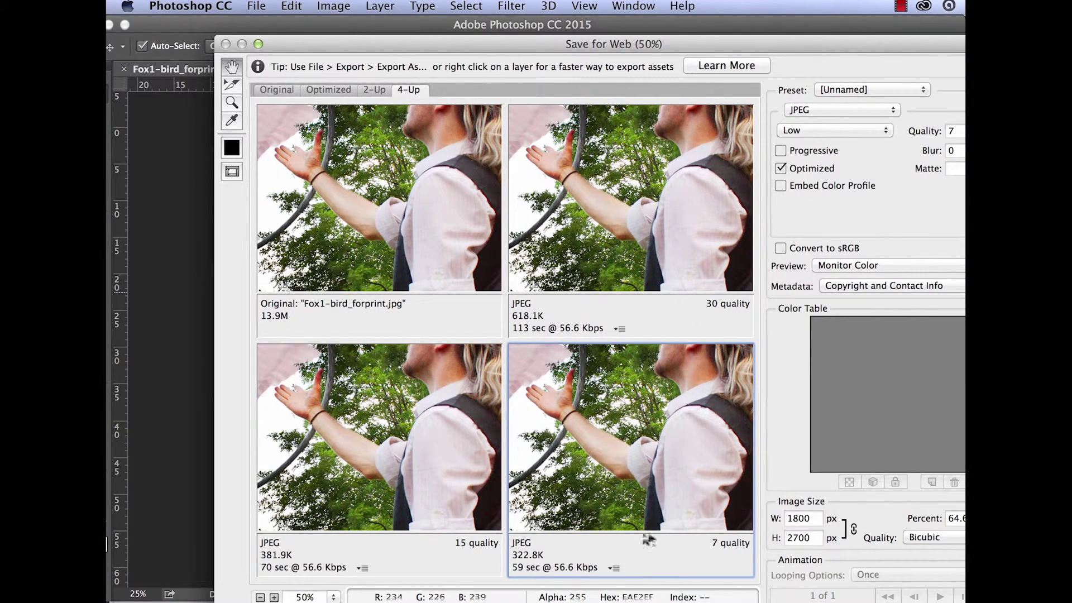
pyautogui.click(816, 132)
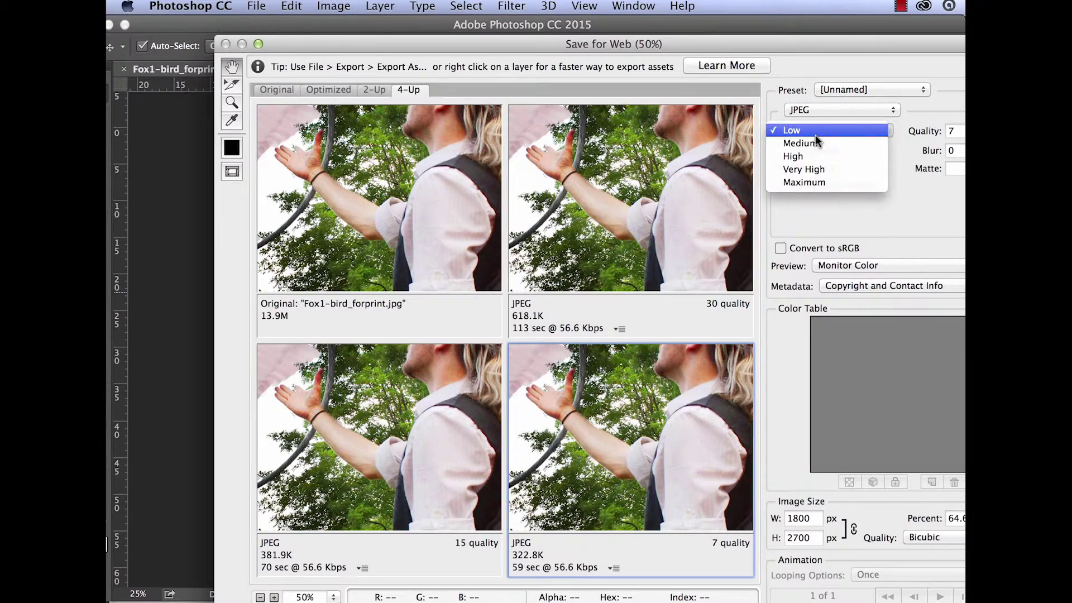
pyautogui.click(792, 231)
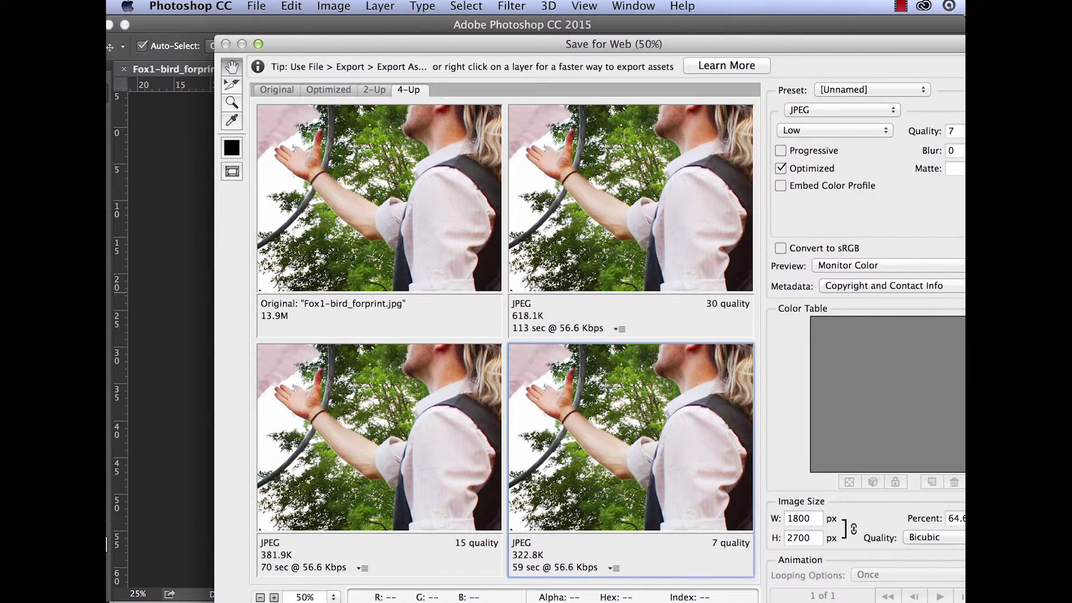
pyautogui.click(962, 131)
pyautogui.moveTo(909, 38); pyautogui.dragTo(855, 36)
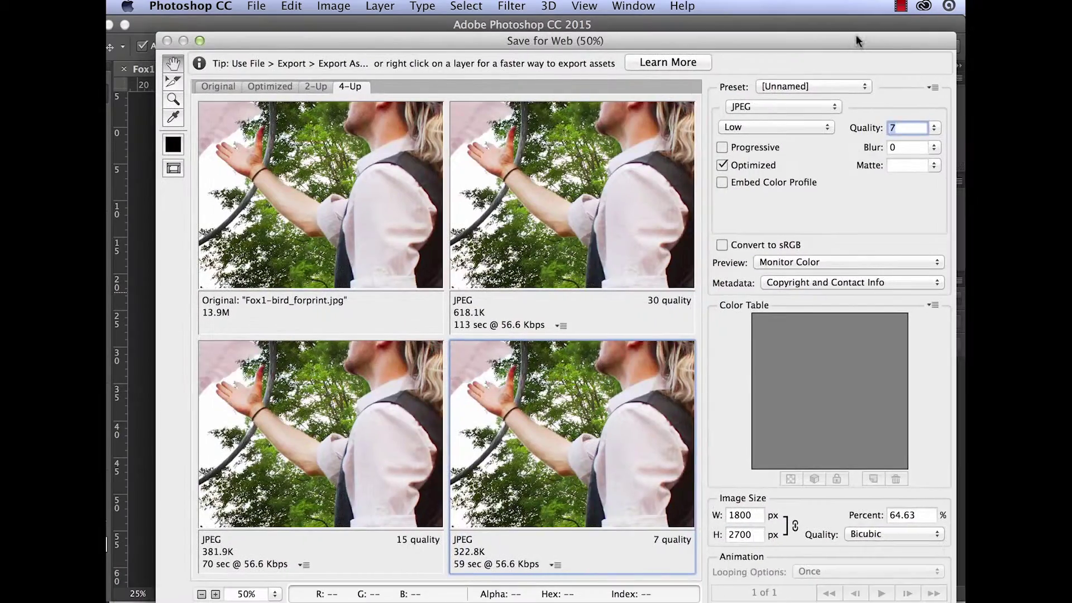
pyautogui.click(933, 127)
pyautogui.moveTo(859, 147)
pyautogui.mouseDown()
pyautogui.moveTo(848, 139)
pyautogui.moveTo(857, 144)
pyautogui.mouseUp()
# Pan the four previews to compare the man's face across JPEG qualities.
pyautogui.scroll(-1, 679, 461)
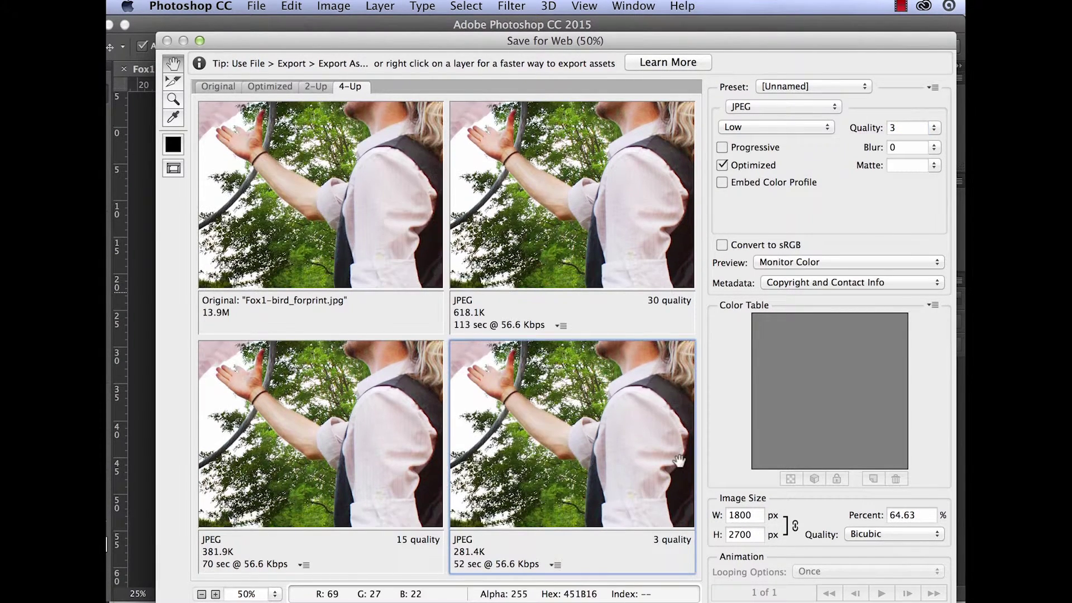
pyautogui.moveTo(679, 461); pyautogui.dragTo(666, 522)
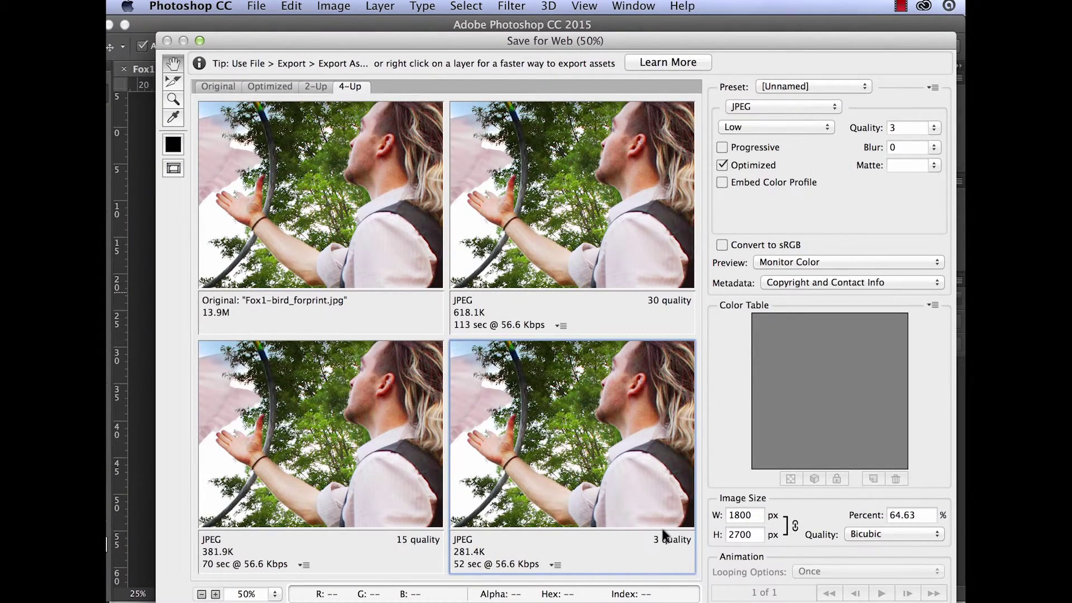
pyautogui.hscroll(-5, 608, 457)
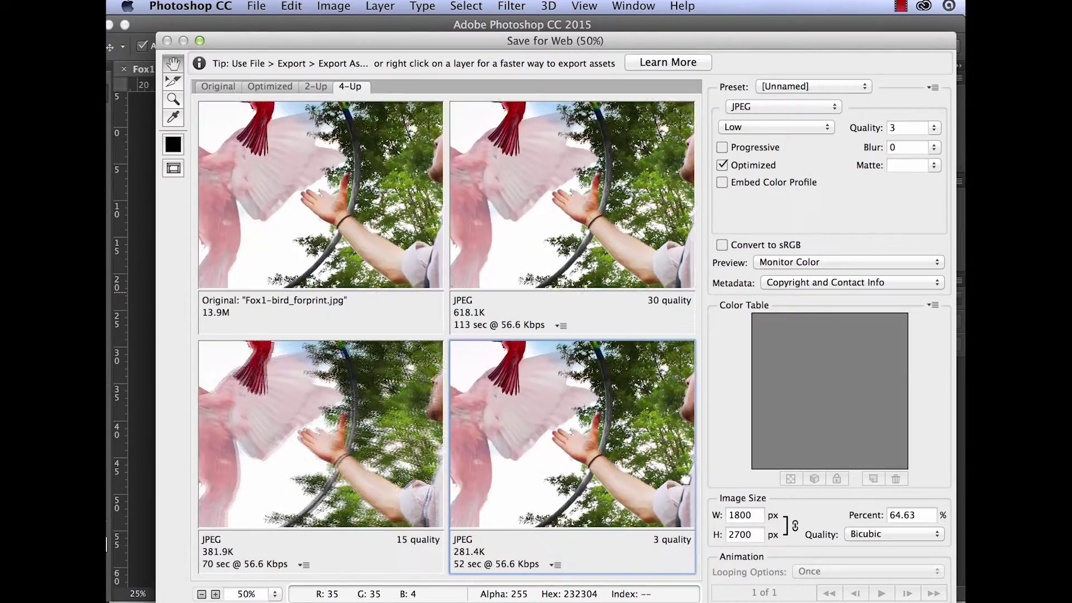
pyautogui.scroll(5, 598, 453)
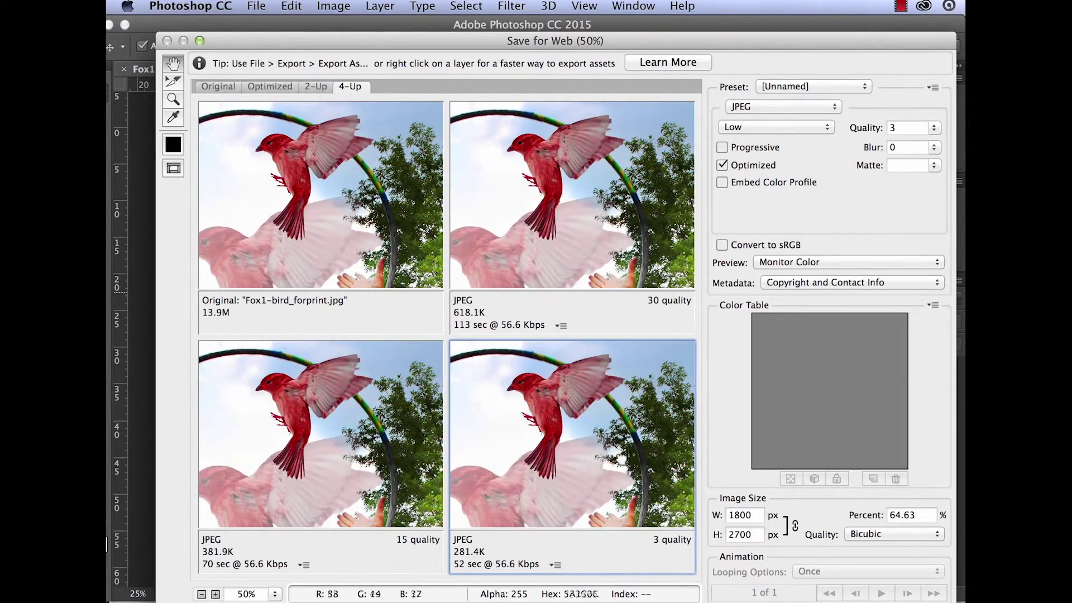
pyautogui.scroll(3, 601, 409)
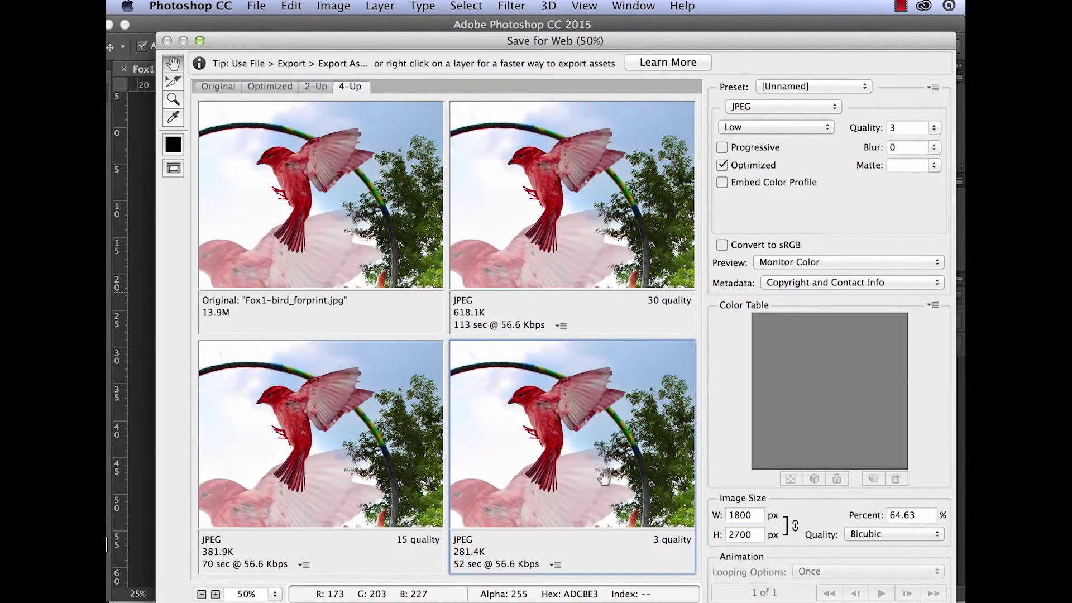
pyautogui.scroll(-5, 636, 402)
pyautogui.scroll(-3, 621, 372)
pyautogui.scroll(-5, 603, 402)
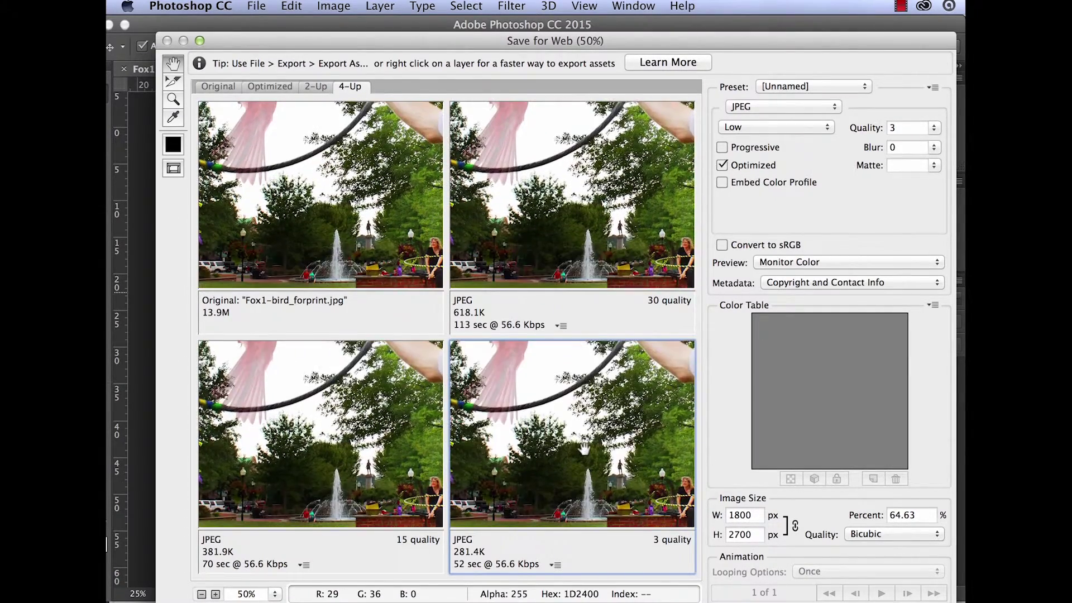
pyautogui.scroll(-2, 580, 438)
pyautogui.hscroll(3, 580, 438)
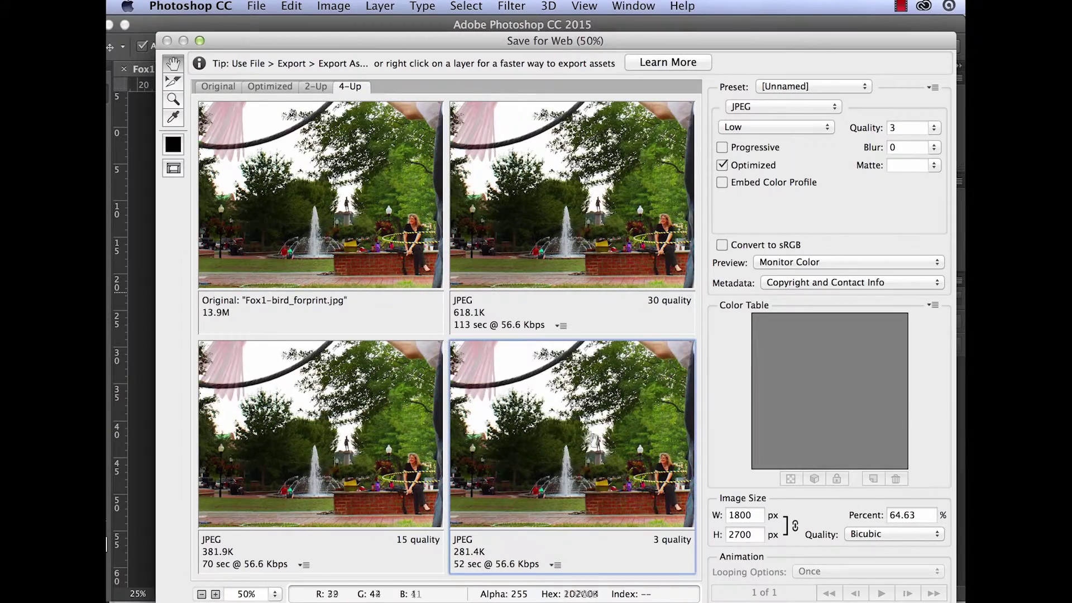
pyautogui.scroll(-2, 581, 441)
pyautogui.hscroll(3, 581, 441)
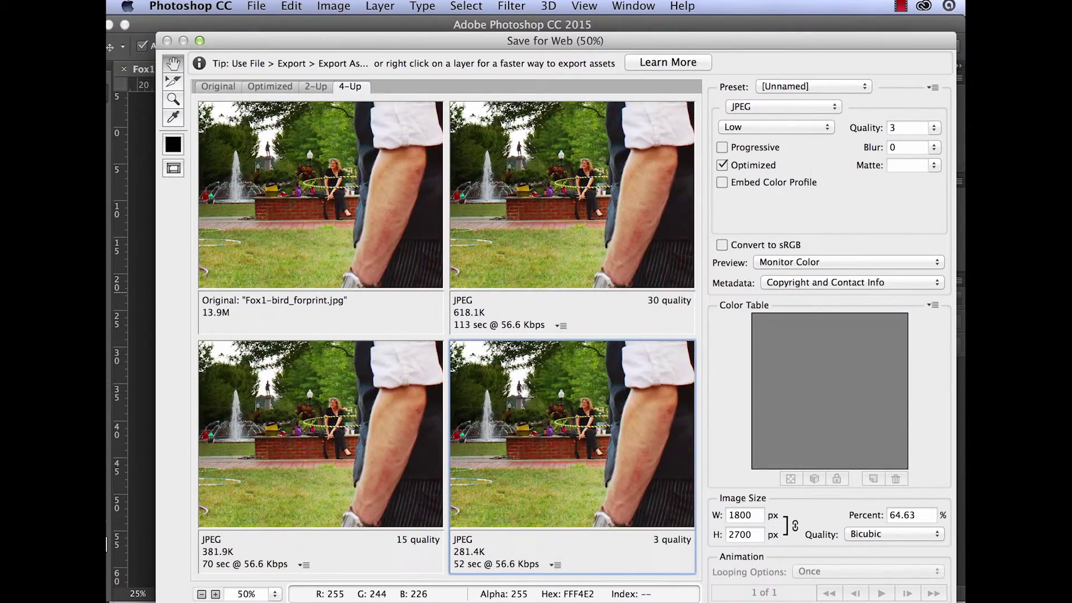
pyautogui.scroll(-2, 575, 450)
pyautogui.hscroll(2, 575, 449)
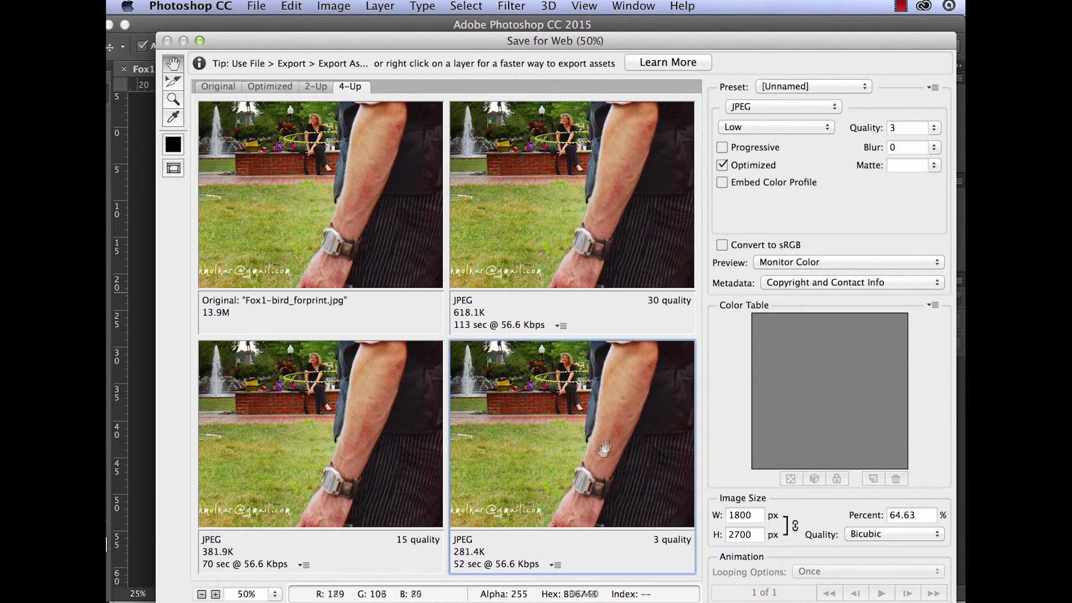
# Select the quality 30 version and compare the wrist, watch and sleeve.
pyautogui.click(580, 279)
pyautogui.scroll(2, 580, 279)
pyautogui.scroll(1, 580, 279)
pyautogui.moveTo(581, 255); pyautogui.dragTo(545, 196)
pyautogui.moveTo(649, 121); pyautogui.dragTo(608, 186)
# Convert the quality 30 version to GIF (Selective 256 colours, 2.95M).
pyautogui.click(748, 104)
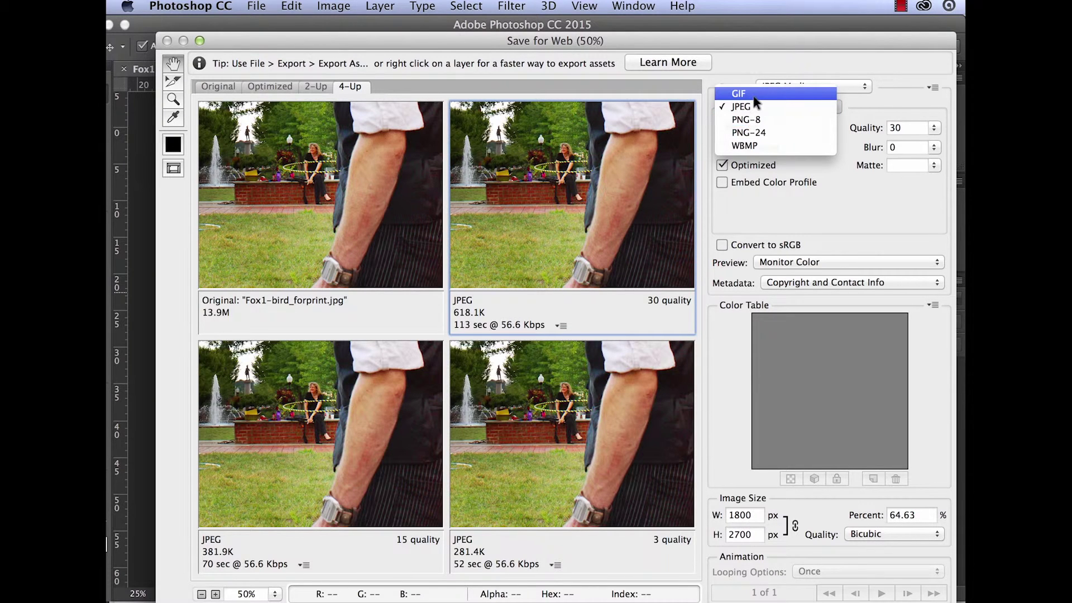
pyautogui.click(753, 96)
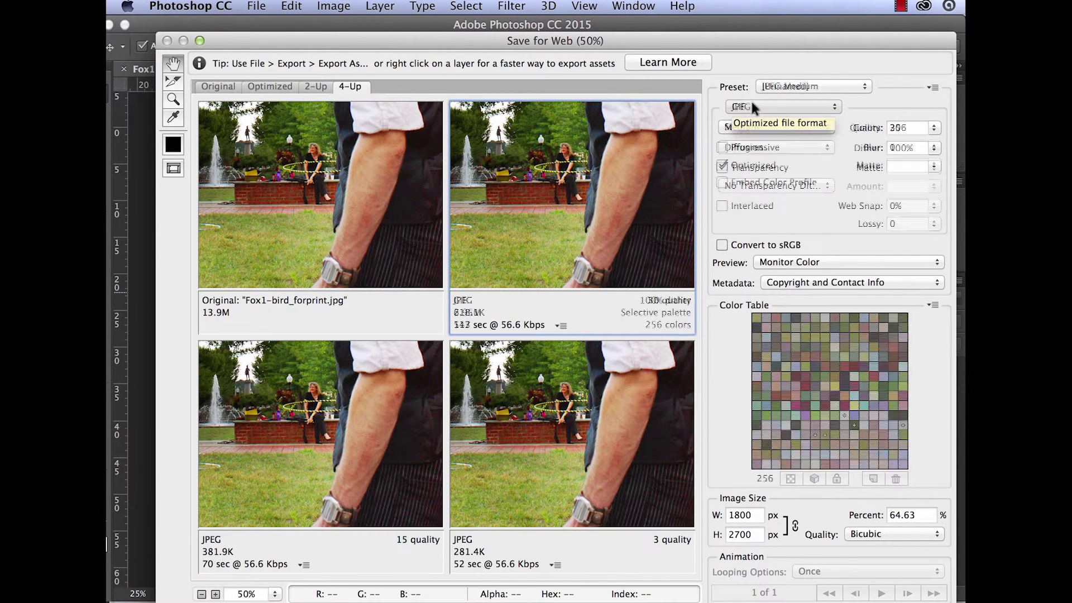
pyautogui.moveTo(605, 165); pyautogui.dragTo(565, 106)
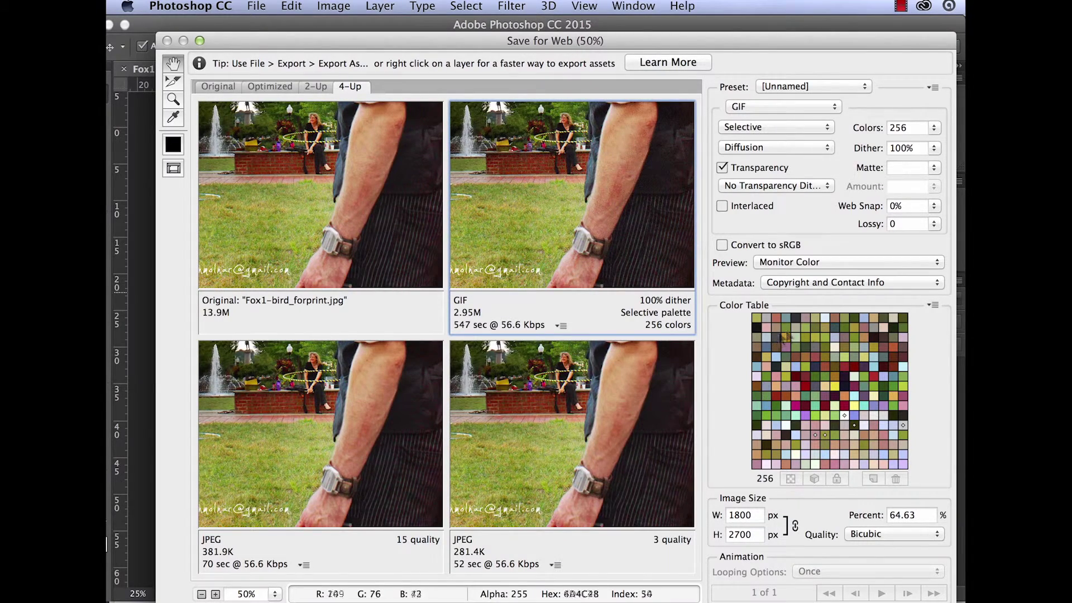
# Compare the GIF against the quality 3 JPEG on the face, hoop, pink bird and red tail.
pyautogui.click(558, 394)
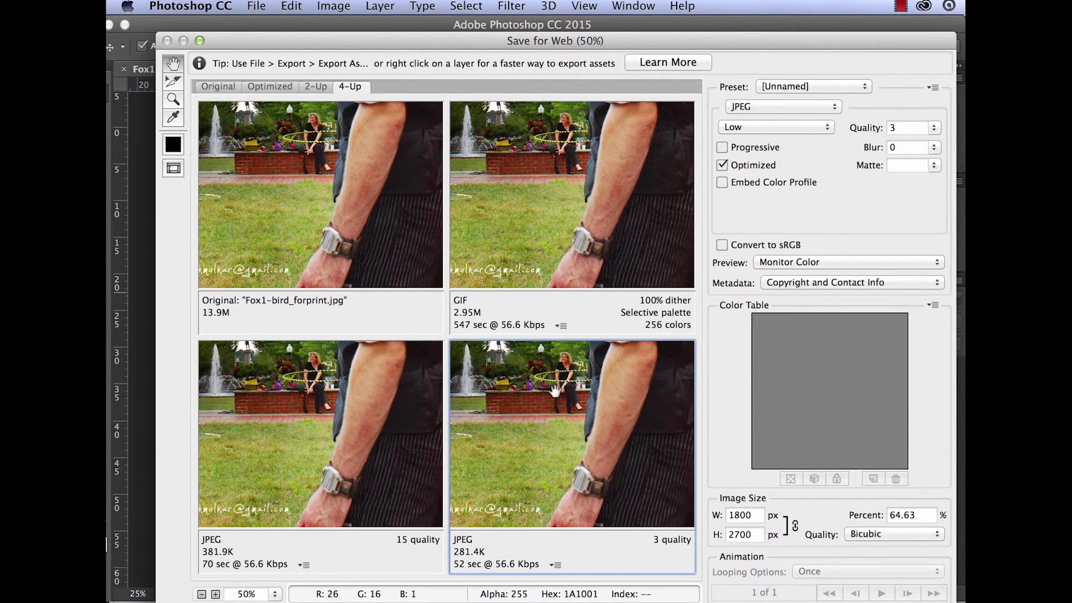
pyautogui.moveTo(554, 391); pyautogui.dragTo(575, 510)
pyautogui.click(598, 249)
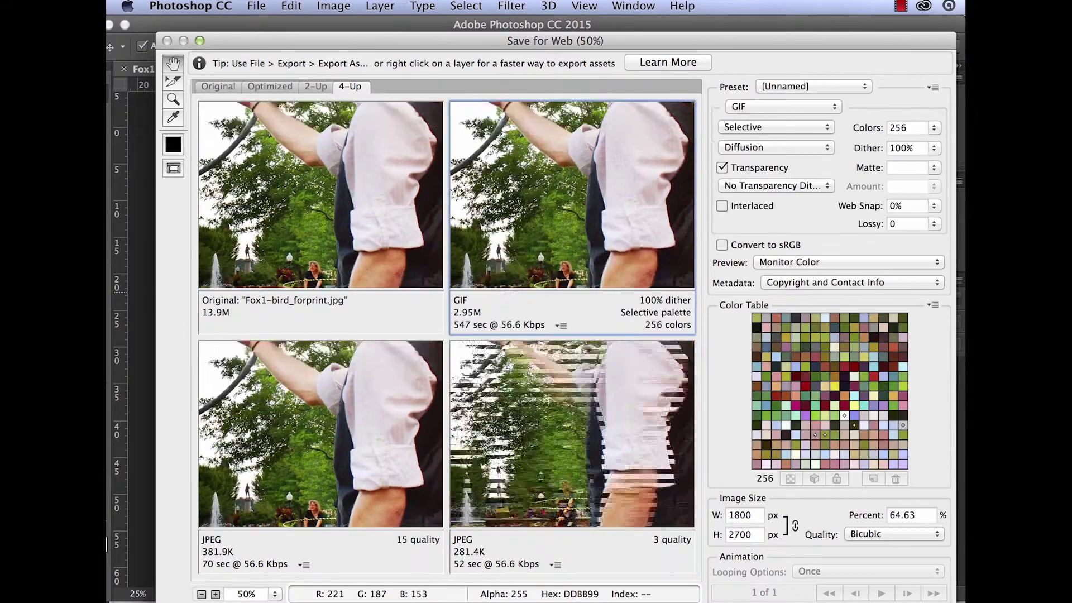
pyautogui.moveTo(545, 244); pyautogui.dragTo(544, 258)
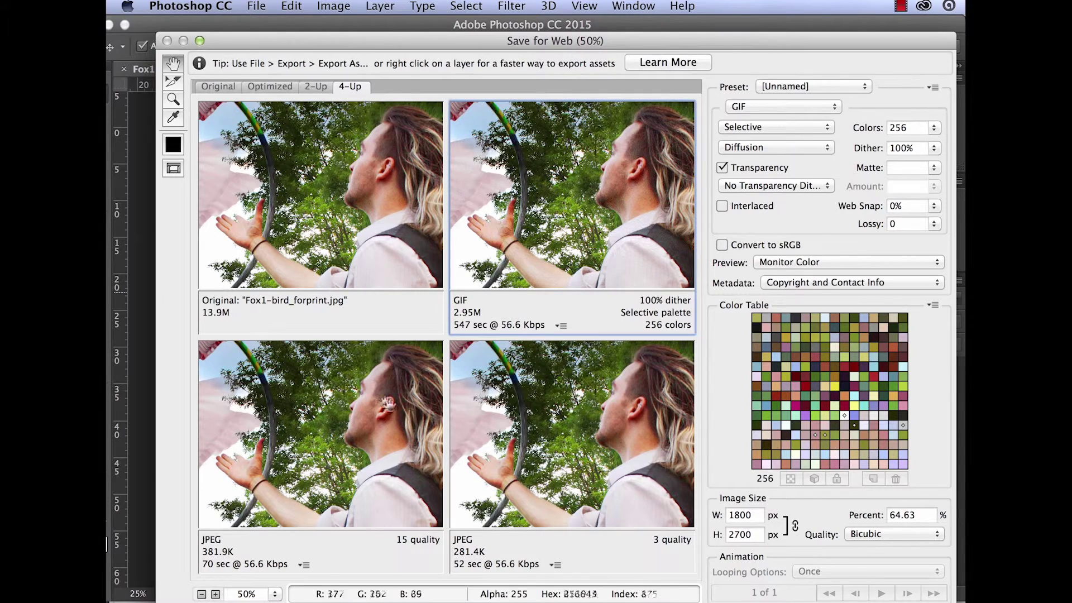
pyautogui.moveTo(522, 273); pyautogui.dragTo(595, 215)
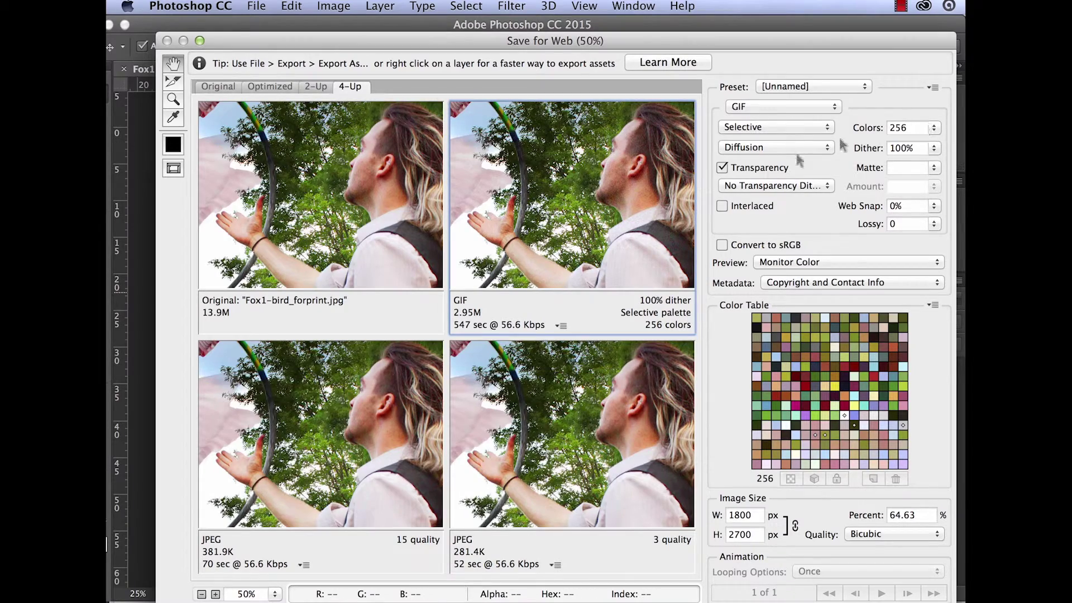
pyautogui.moveTo(595, 213); pyautogui.dragTo(595, 140)
pyautogui.moveTo(407, 228); pyautogui.dragTo(491, 240)
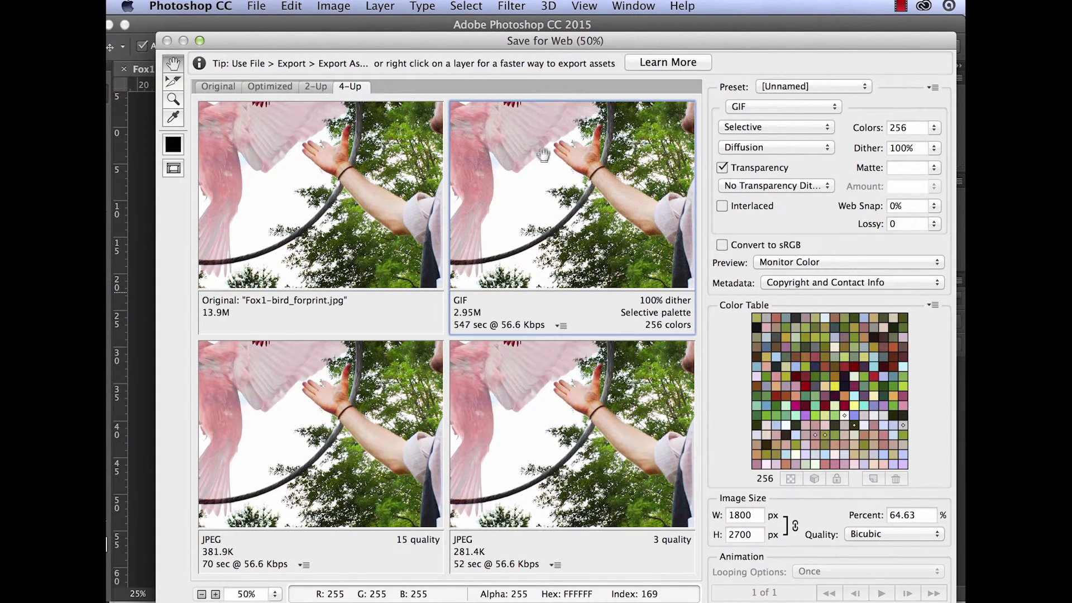
pyautogui.moveTo(543, 154); pyautogui.dragTo(541, 203)
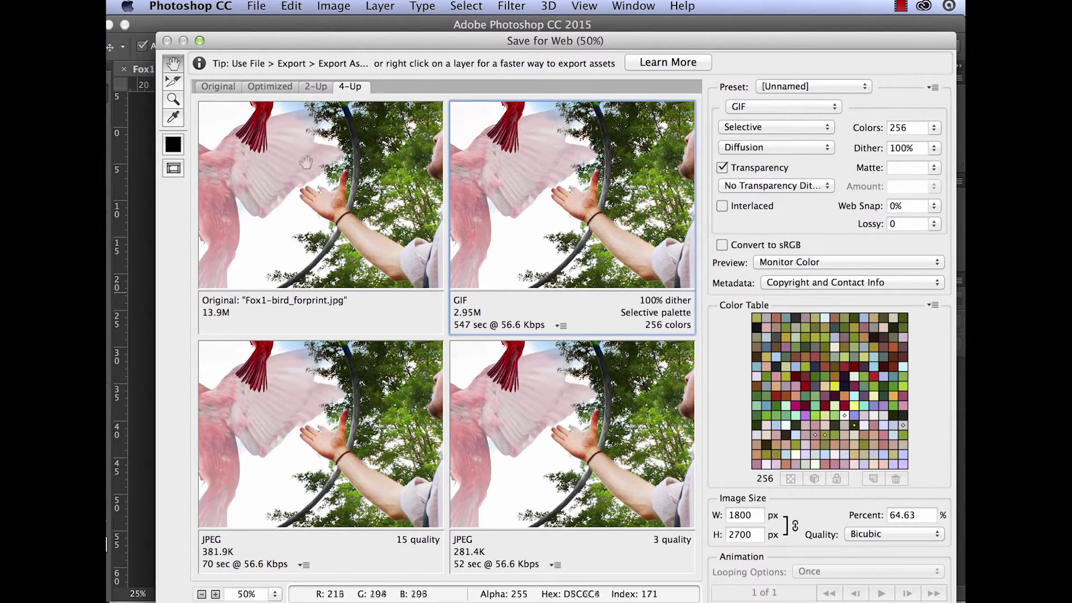
# Make the optimized version PNG-8 (2.521M) and compare the bird, face, hair and arm.
pyautogui.click(750, 112)
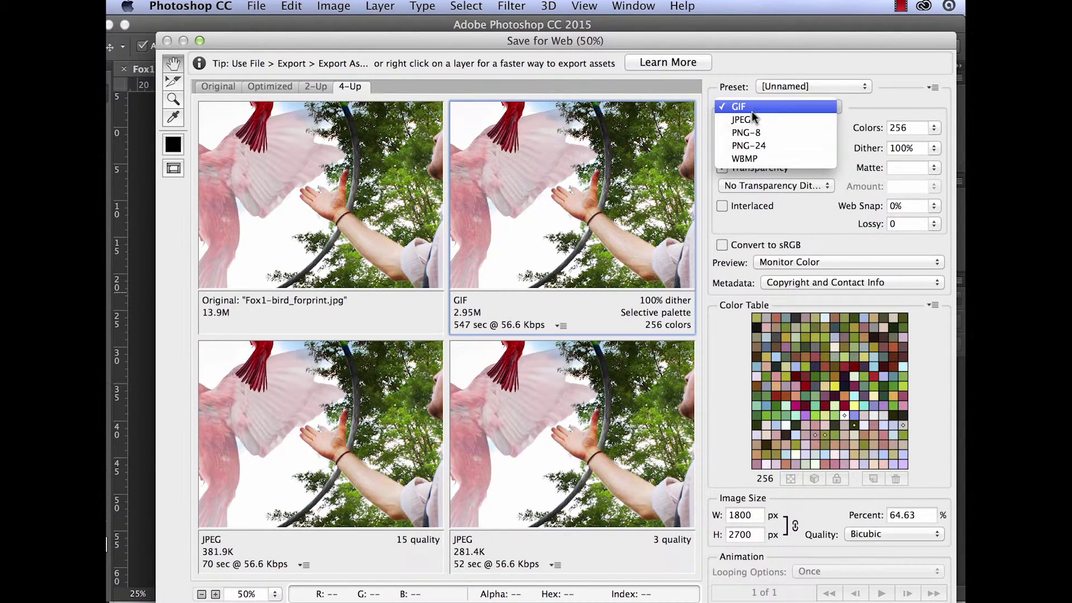
pyautogui.click(750, 132)
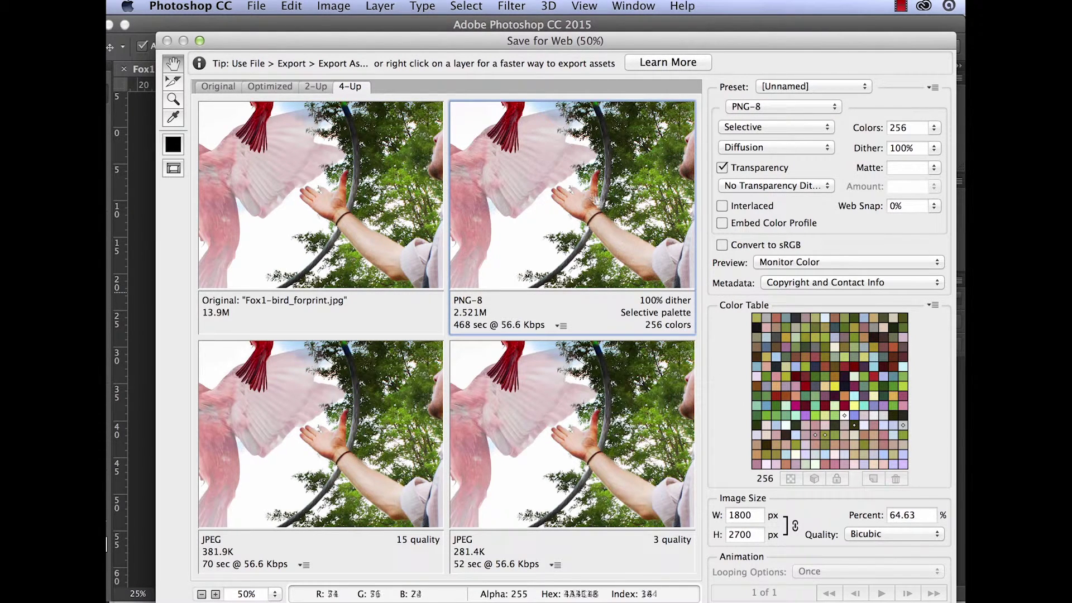
pyautogui.moveTo(594, 198); pyautogui.dragTo(534, 277)
pyautogui.moveTo(552, 204); pyautogui.dragTo(559, 233)
pyautogui.moveTo(525, 162); pyautogui.dragTo(545, 204)
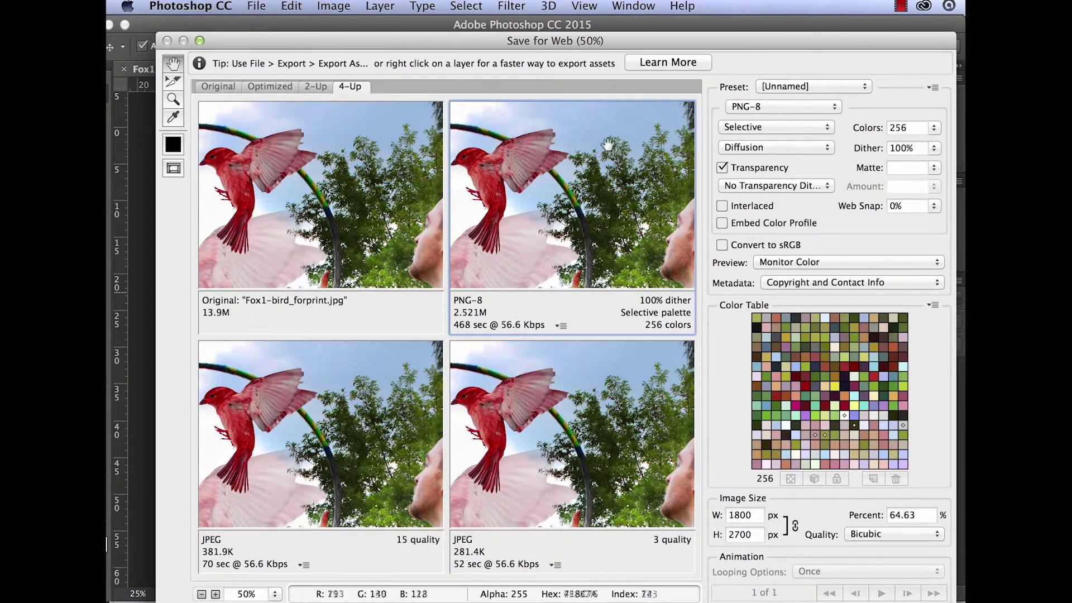
pyautogui.moveTo(607, 146); pyautogui.dragTo(597, 166)
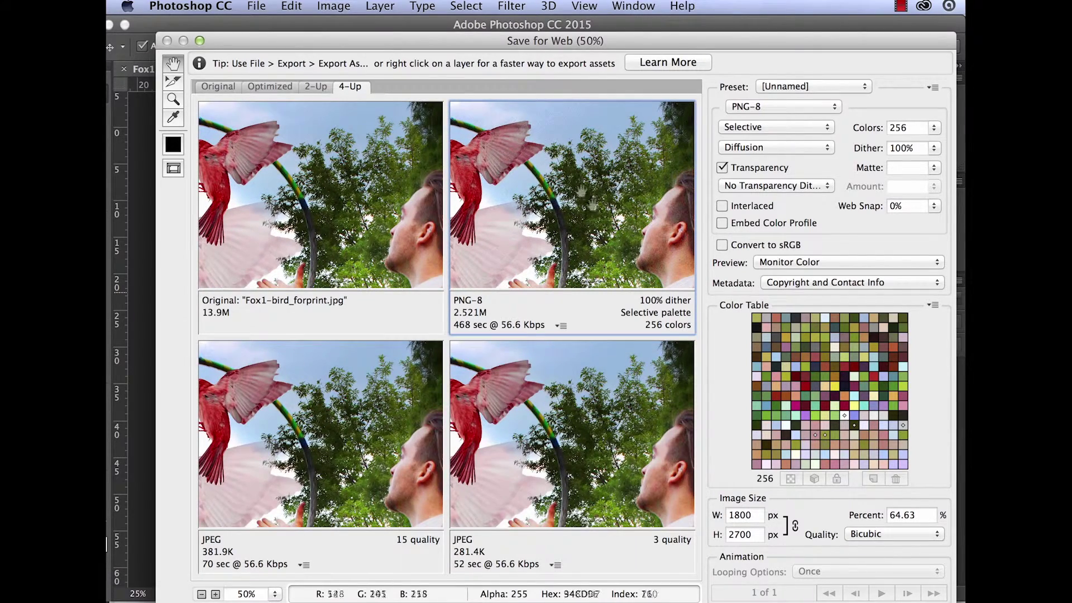
pyautogui.moveTo(602, 218); pyautogui.dragTo(585, 210)
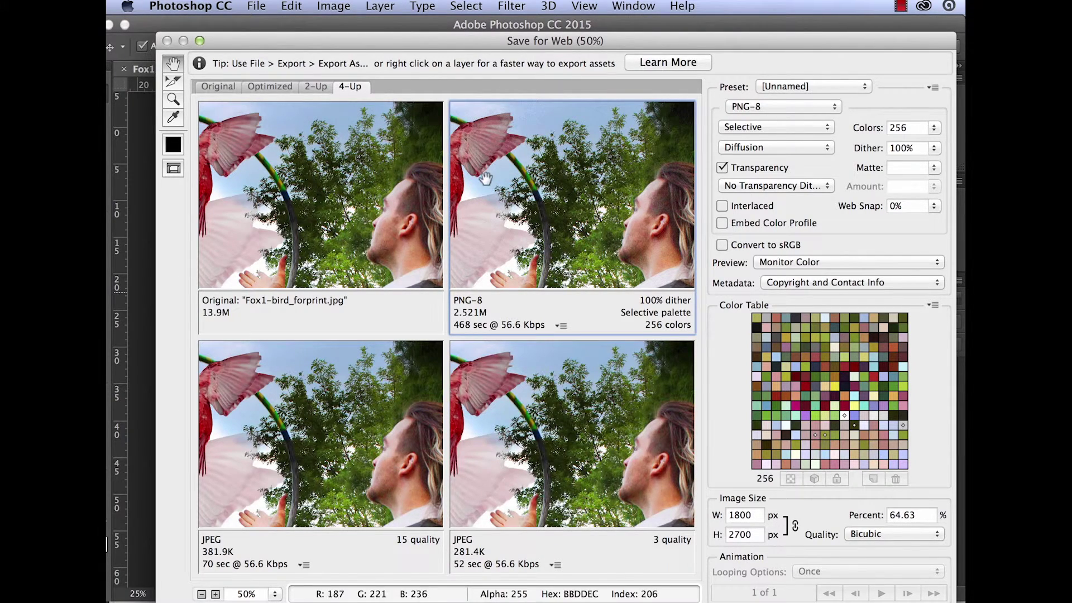
pyautogui.moveTo(593, 233); pyautogui.dragTo(578, 188)
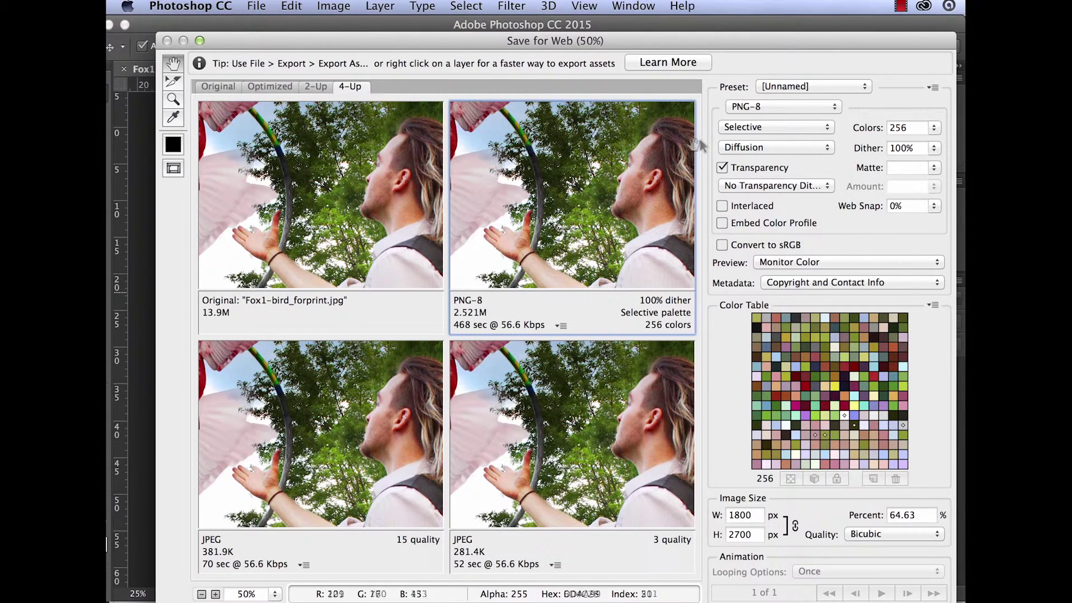
# Make the optimized version PNG-24 and compare the bird across all previews.
pyautogui.click(750, 109)
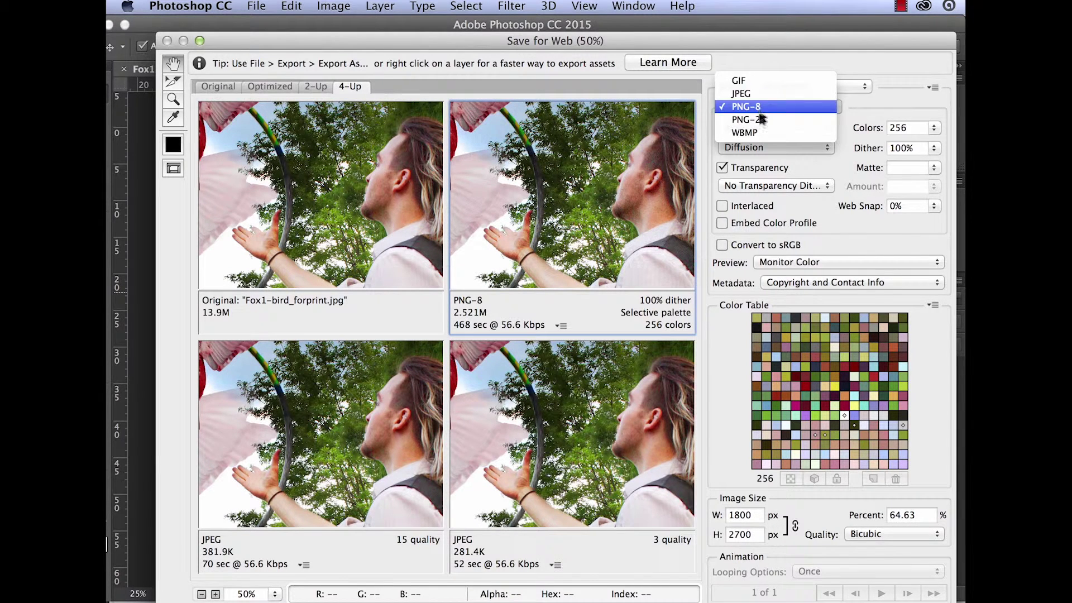
pyautogui.click(702, 149)
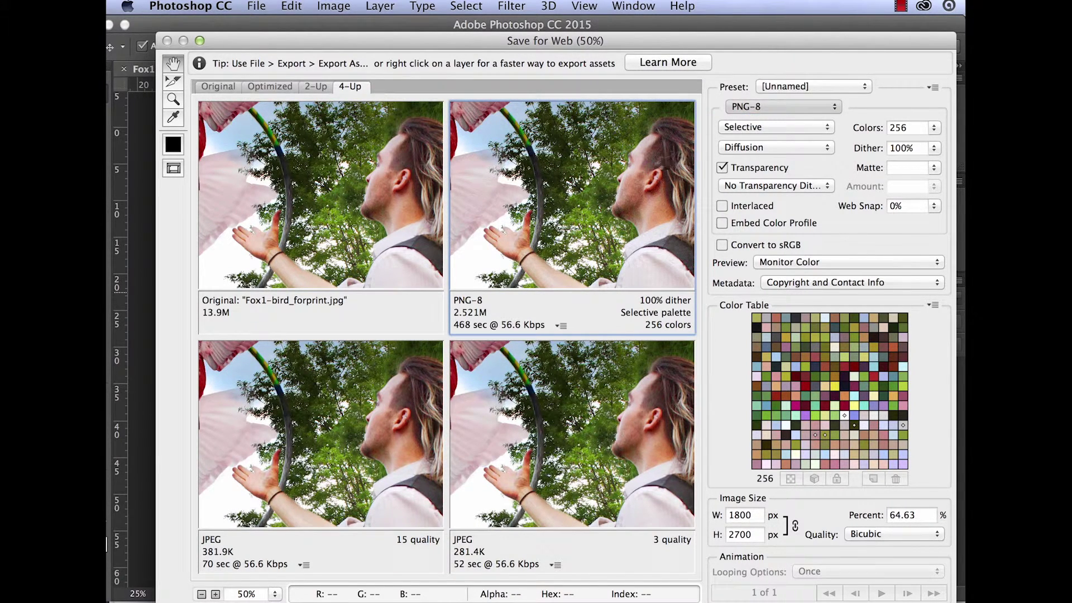
pyautogui.moveTo(634, 234); pyautogui.dragTo(618, 292)
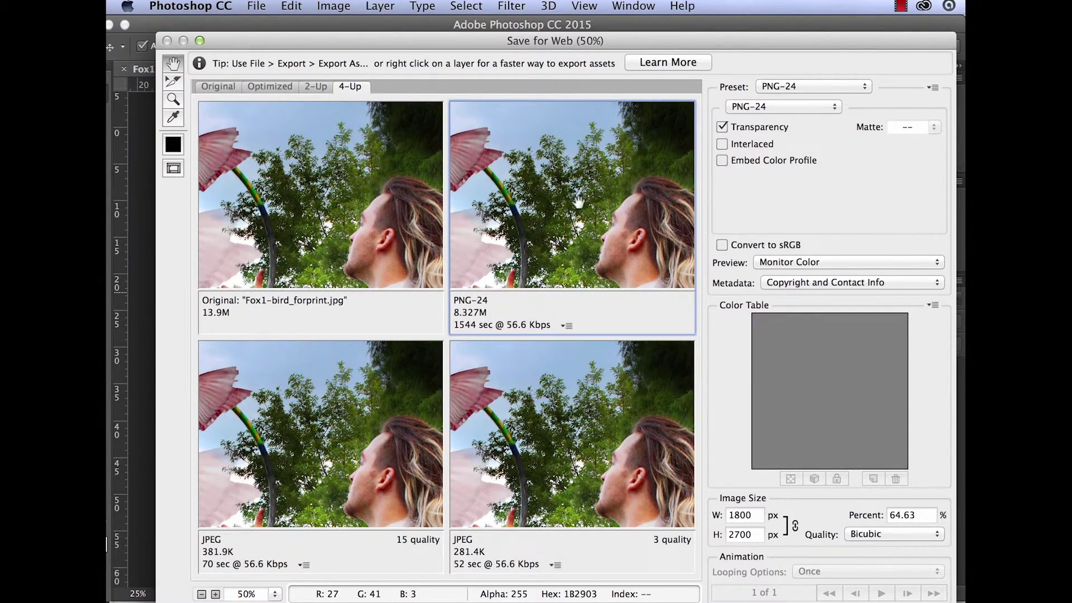
pyautogui.moveTo(603, 244); pyautogui.dragTo(654, 268)
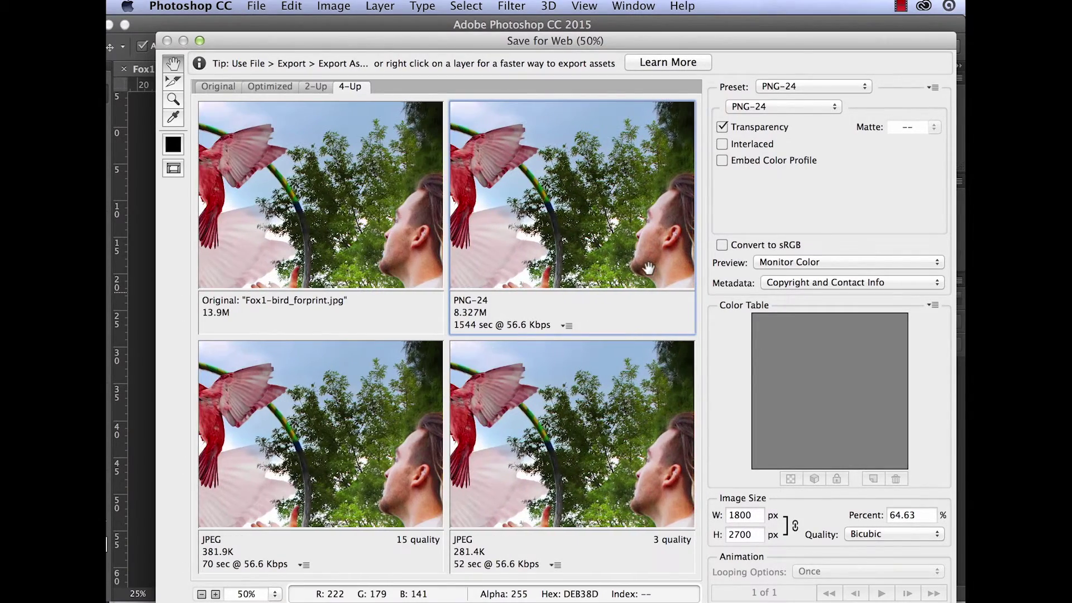
# Return the optimized version to GIF (2.95M) and compare the red bird area.
pyautogui.click(769, 105)
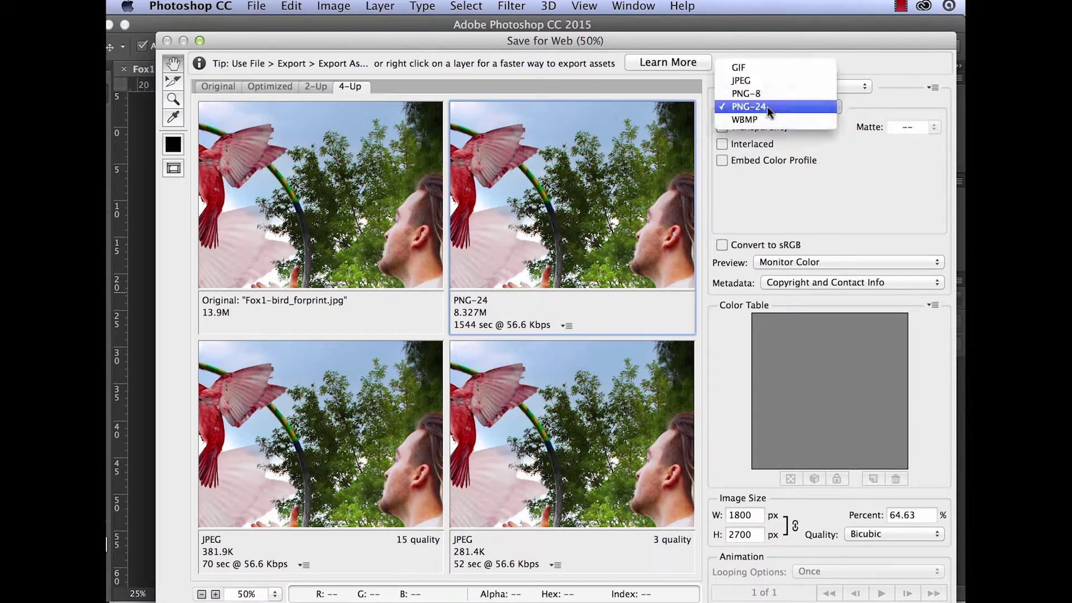
pyautogui.click(766, 73)
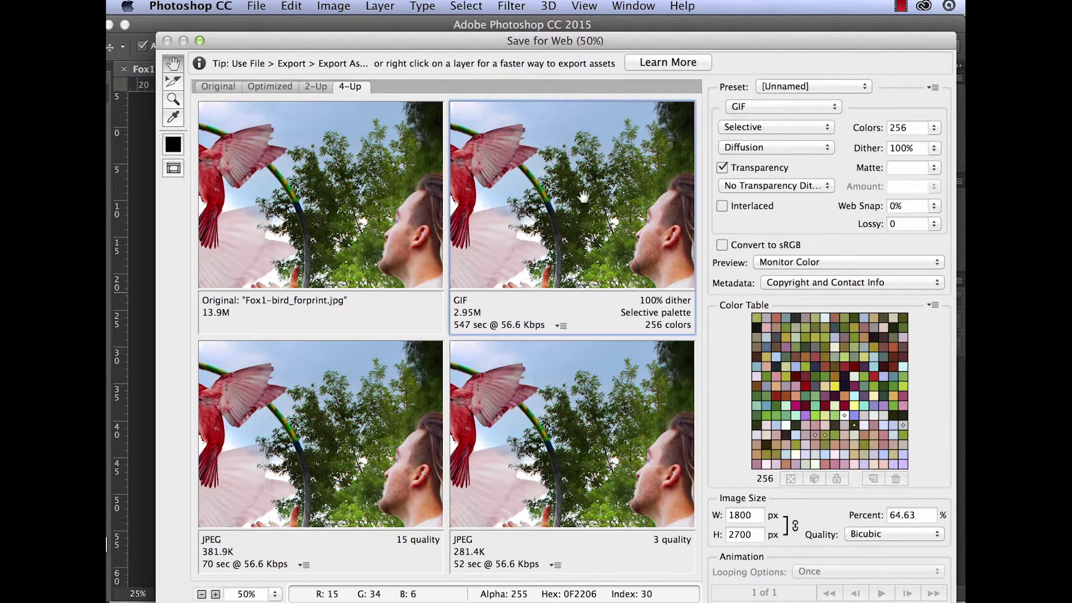
pyautogui.moveTo(602, 238); pyautogui.dragTo(582, 196)
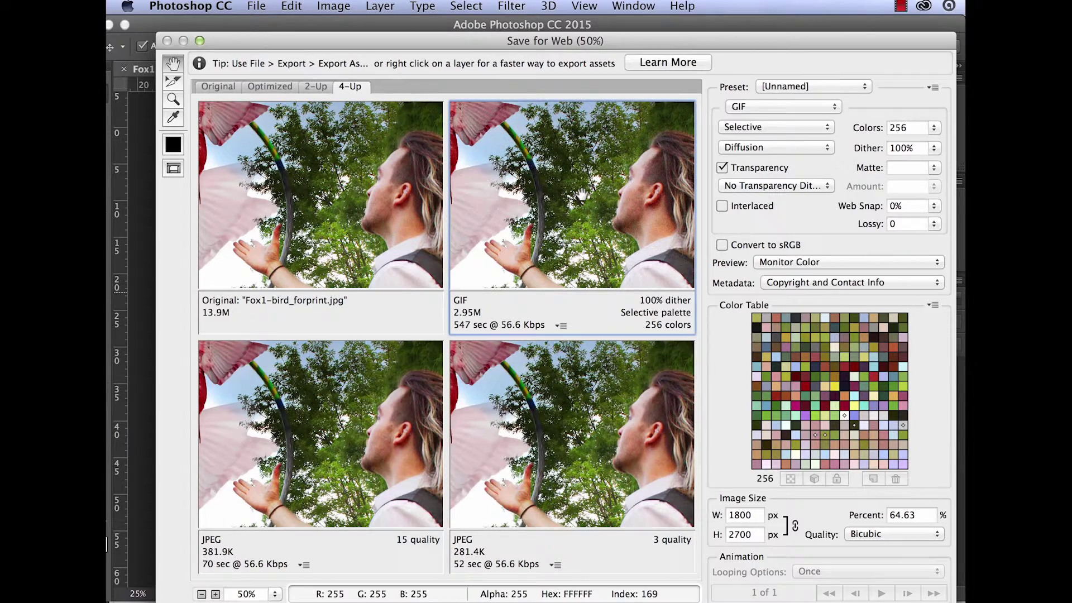
pyautogui.moveTo(529, 260); pyautogui.dragTo(557, 204)
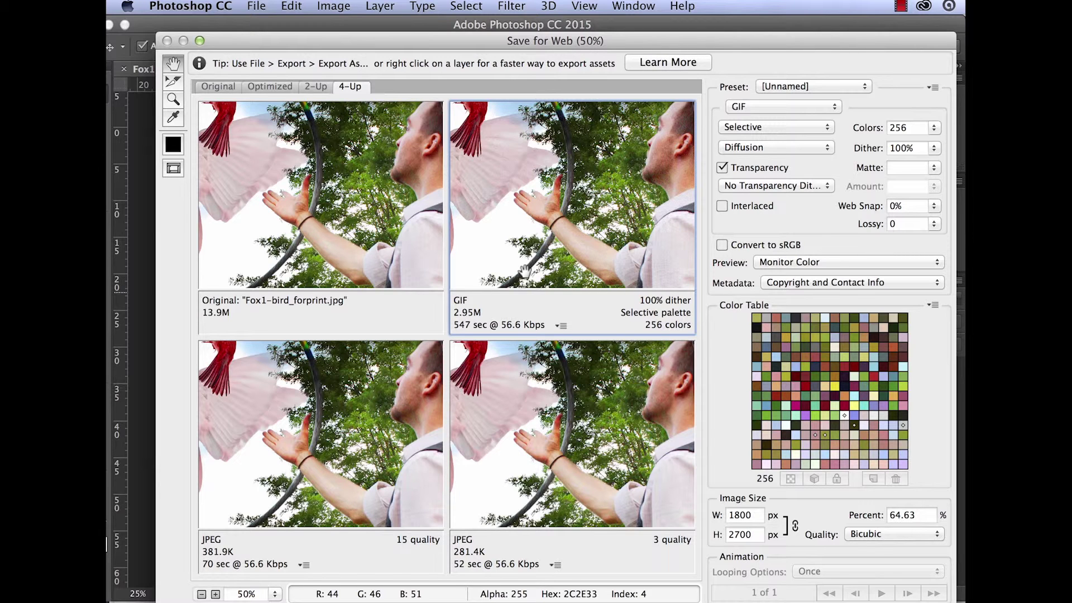
pyautogui.click(741, 112)
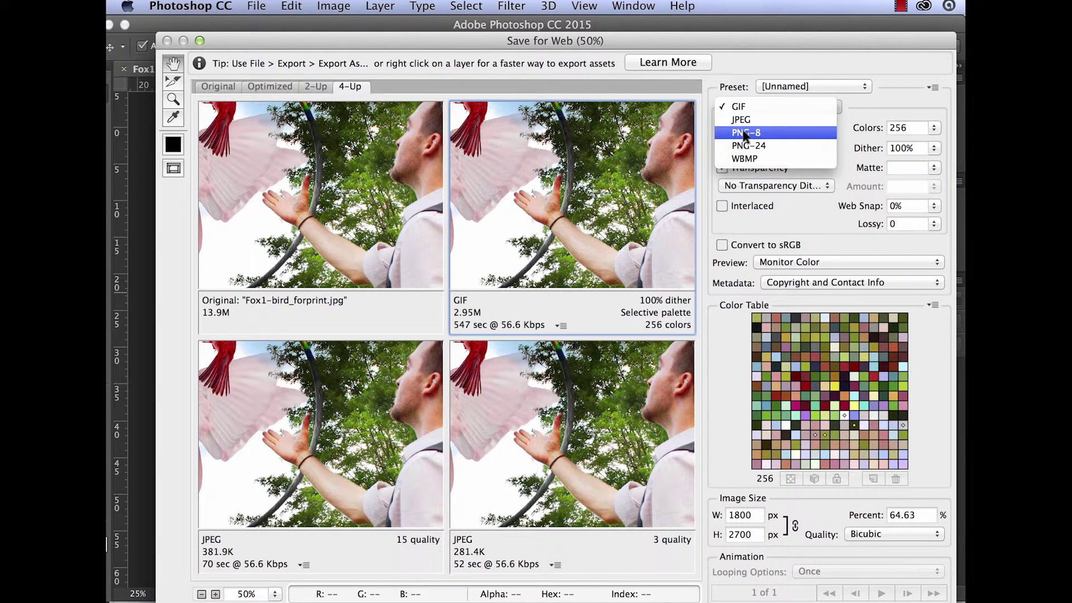
# Make the optimized version PNG-8 again and compare the bird, wing and man's face.
pyautogui.click(745, 132)
pyautogui.click(788, 107)
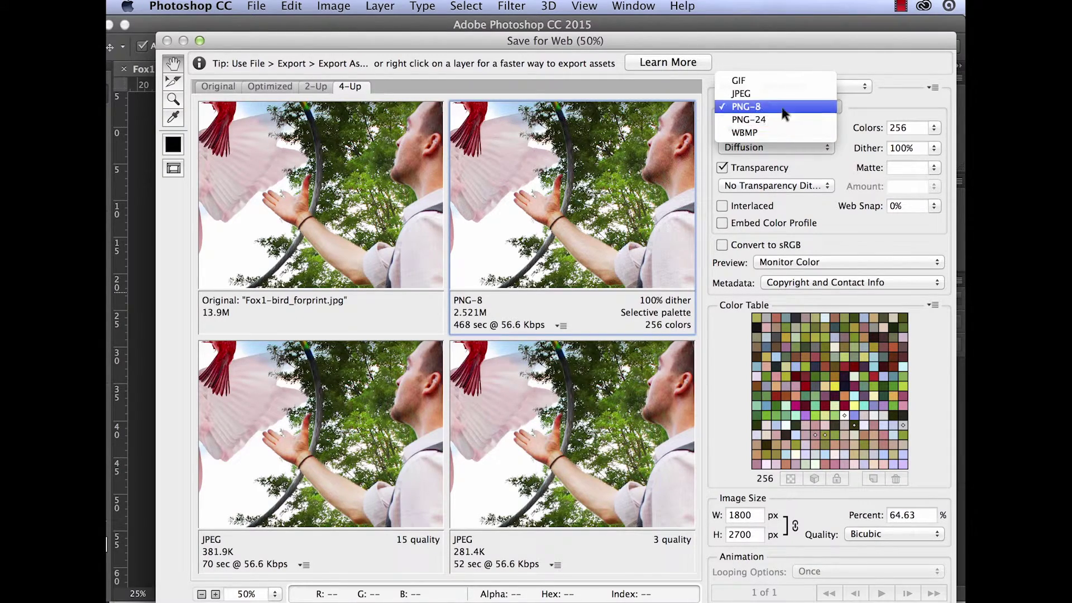
pyautogui.click(746, 106)
pyautogui.moveTo(334, 167); pyautogui.dragTo(302, 190)
pyautogui.moveTo(678, 187); pyautogui.dragTo(653, 223)
pyautogui.moveTo(645, 184); pyautogui.dragTo(542, 164)
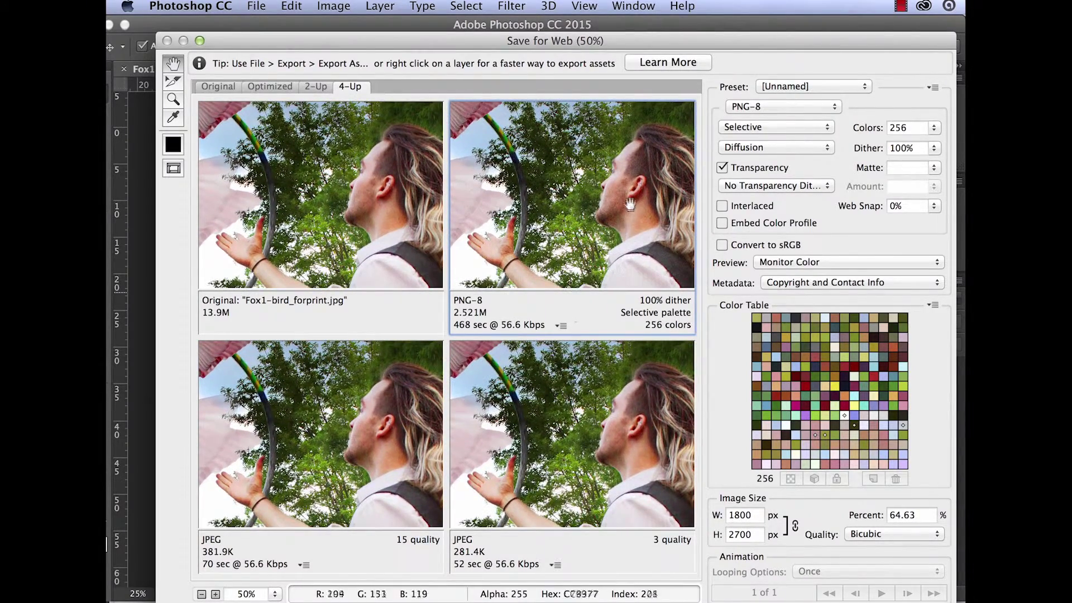
pyautogui.moveTo(640, 161); pyautogui.dragTo(623, 212)
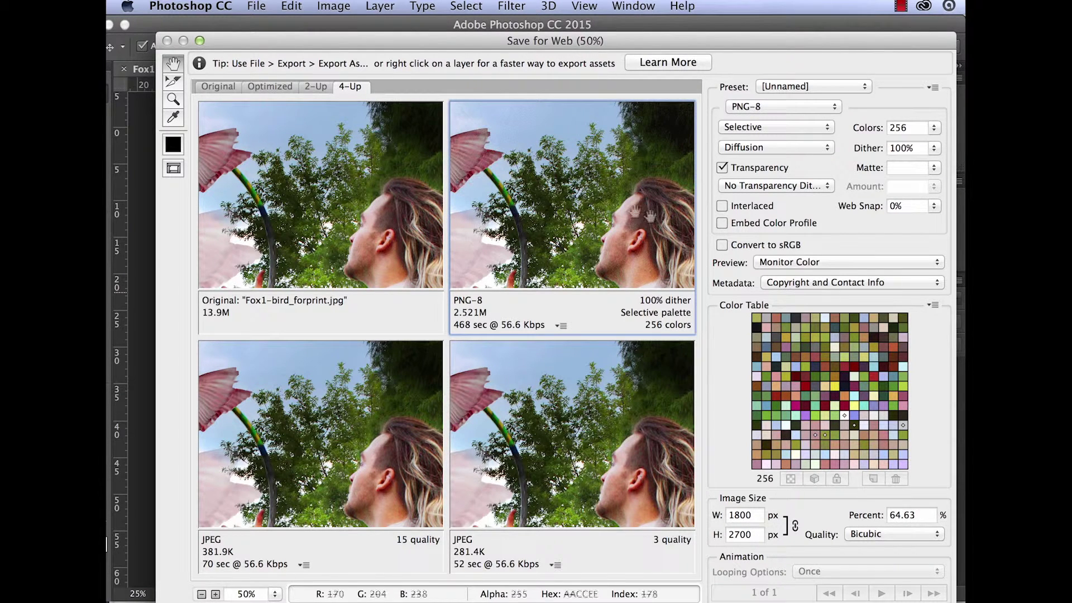
# Settle on PNG-24 with transparency (8.327M) and check the man's hand.
pyautogui.click(763, 106)
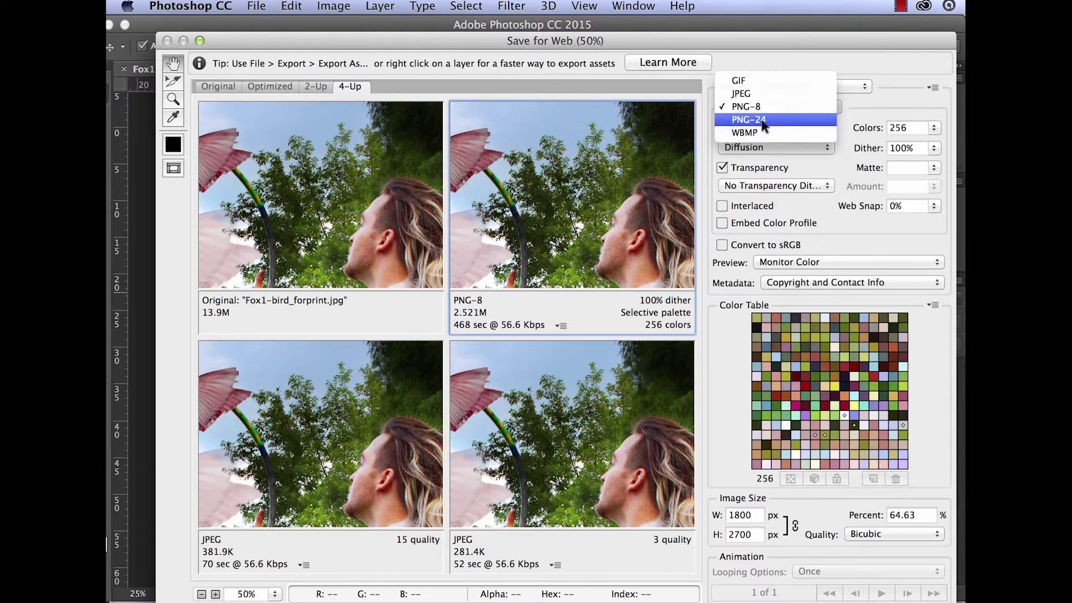
pyautogui.click(763, 120)
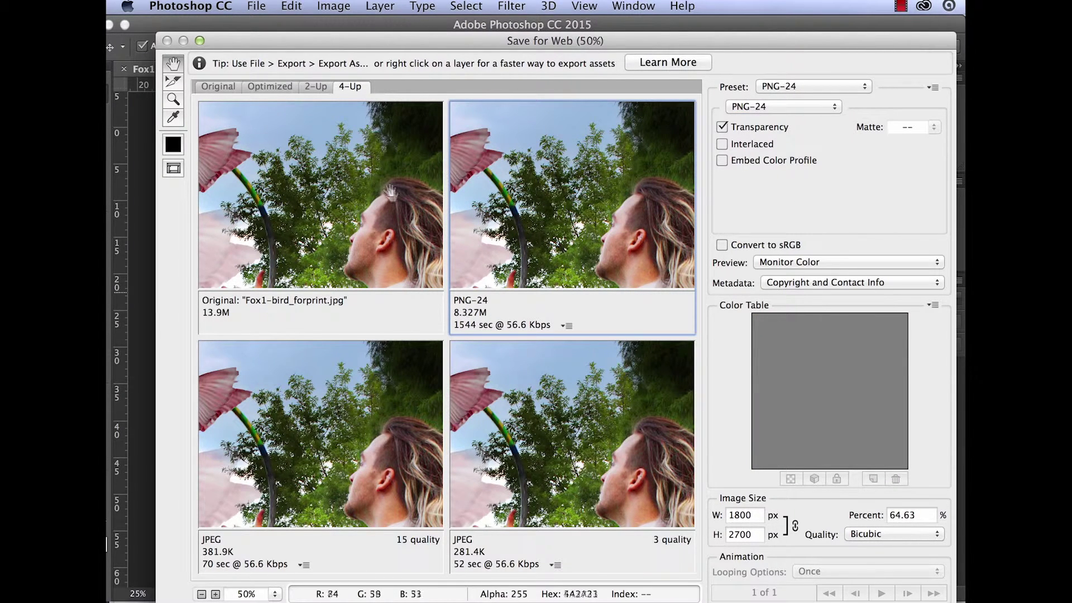
pyautogui.moveTo(583, 259); pyautogui.dragTo(599, 165)
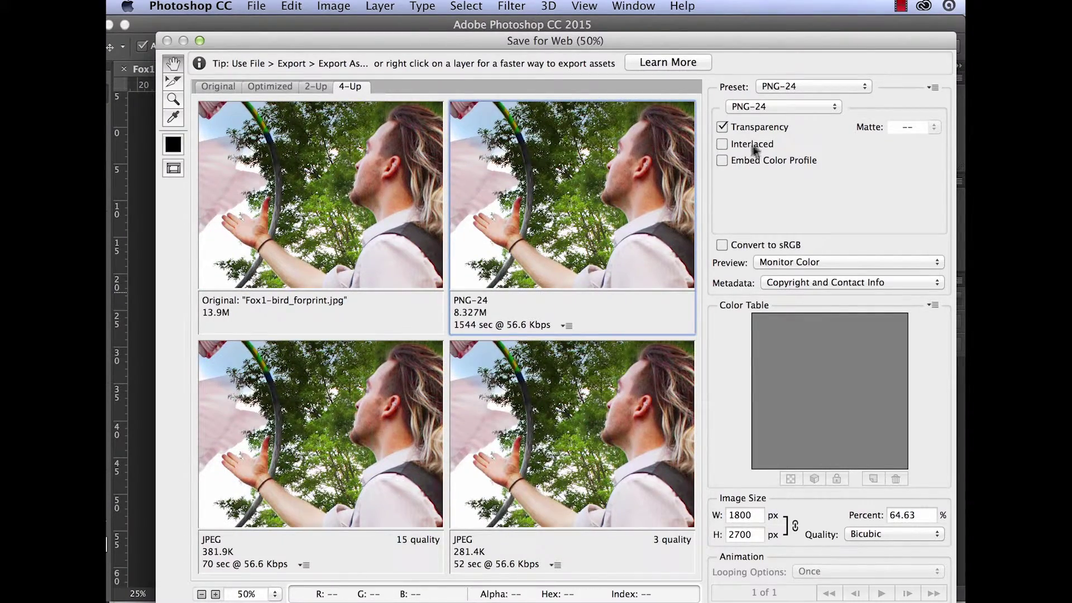
pyautogui.moveTo(633, 263); pyautogui.dragTo(612, 208)
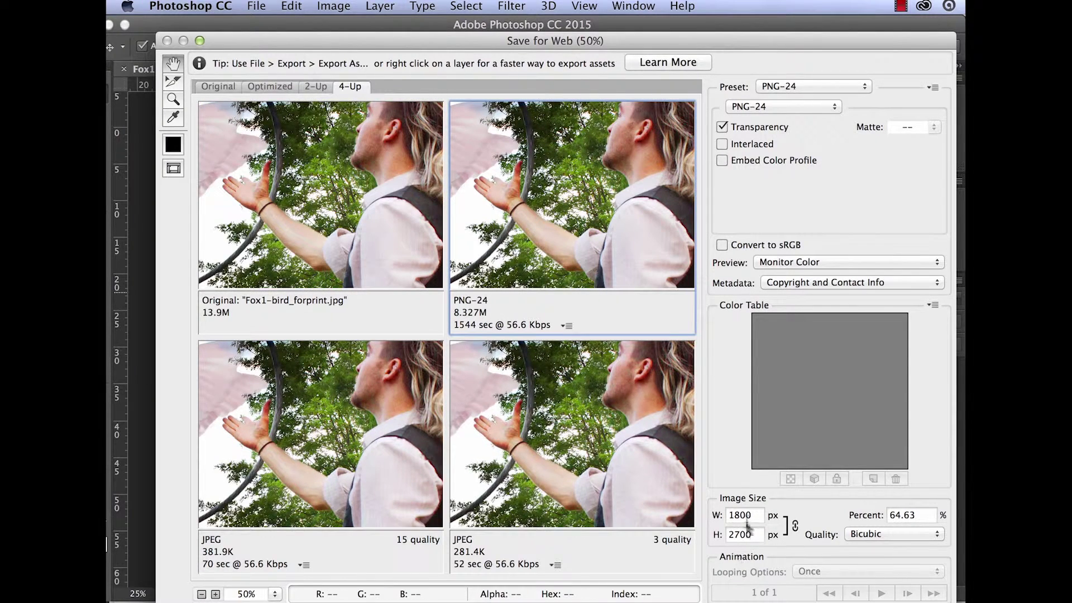
# Resize the web output to 20 percent, giving 557 × 836 px.
pyautogui.doubleClick(928, 515)
pyautogui.press('BackSpace')
pyautogui.write('20')
pyautogui.press('Tab')
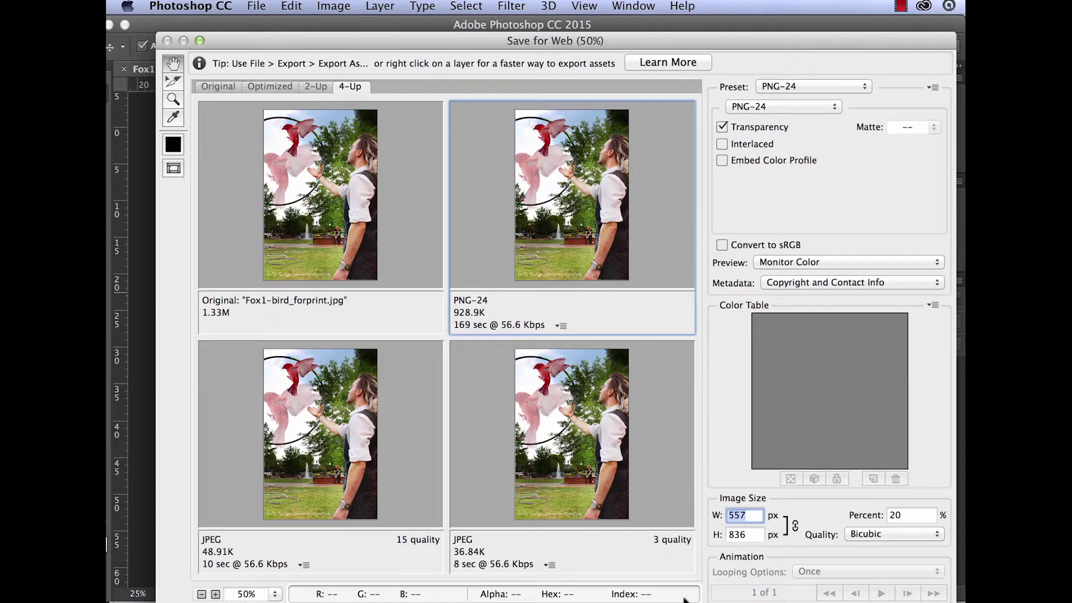
# Save the PNG-24 export as Fox1-bird_forweb.png.
pyautogui.press('Return')
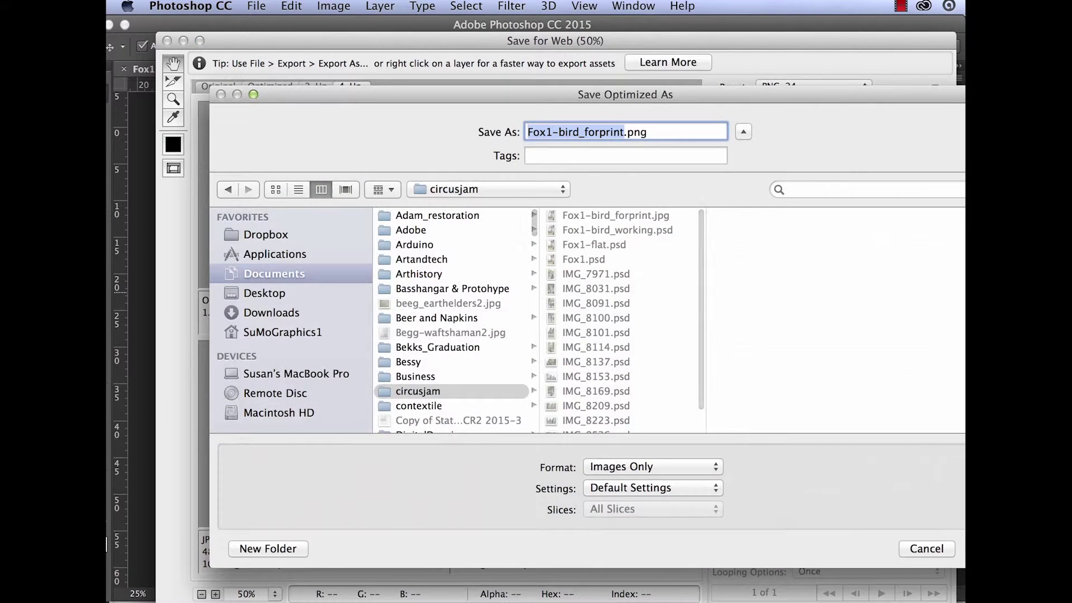
pyautogui.press('Right')
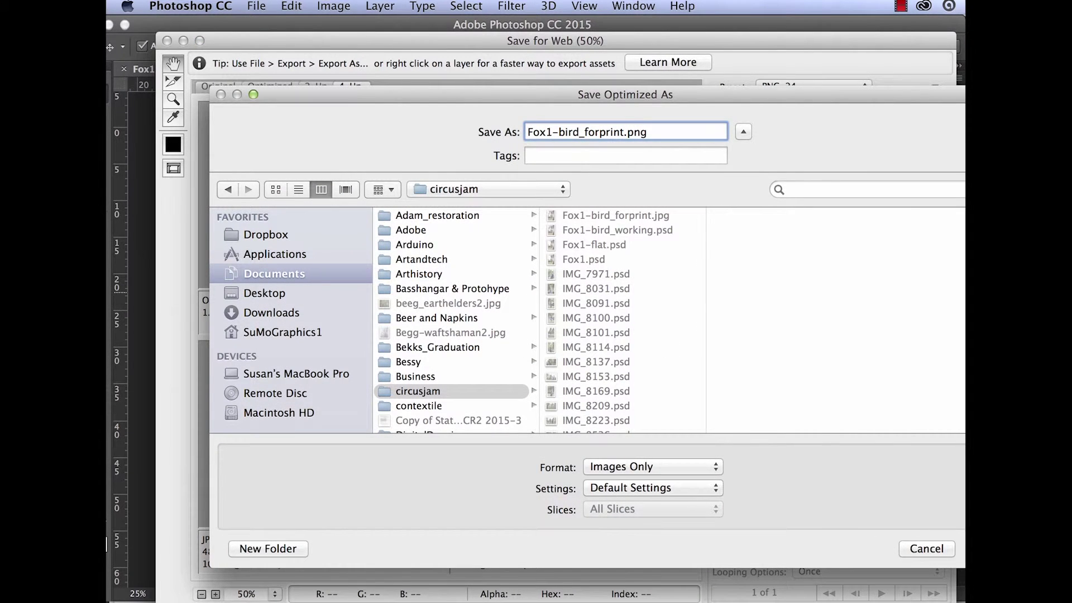
pyautogui.press('BackSpace')
pyautogui.press('BackSpace')
pyautogui.write('w')
pyautogui.moveTo(901, 90); pyautogui.dragTo(825, 88)
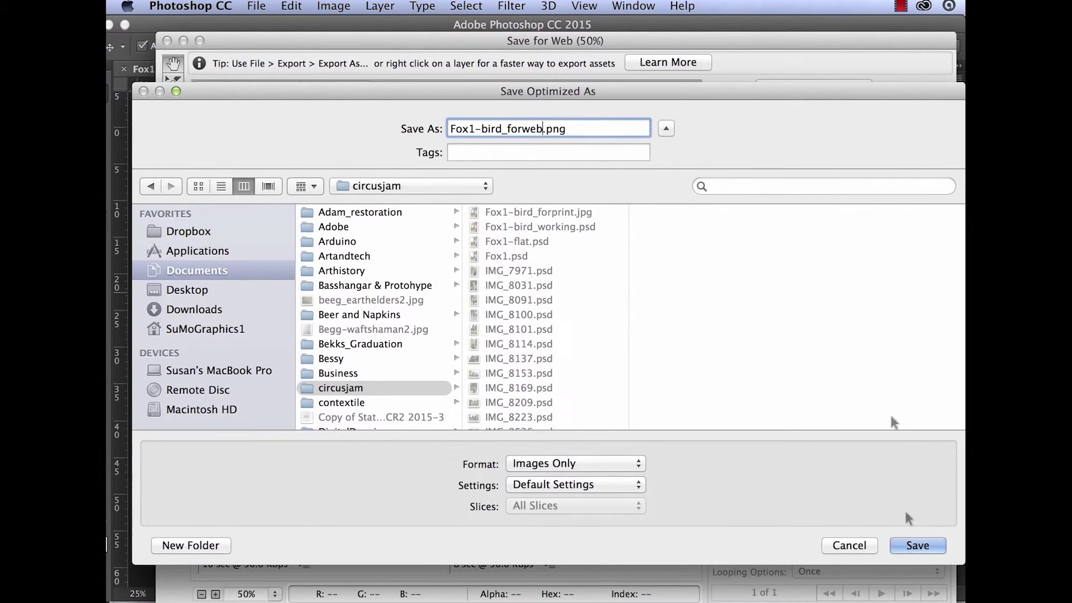
pyautogui.click(909, 548)
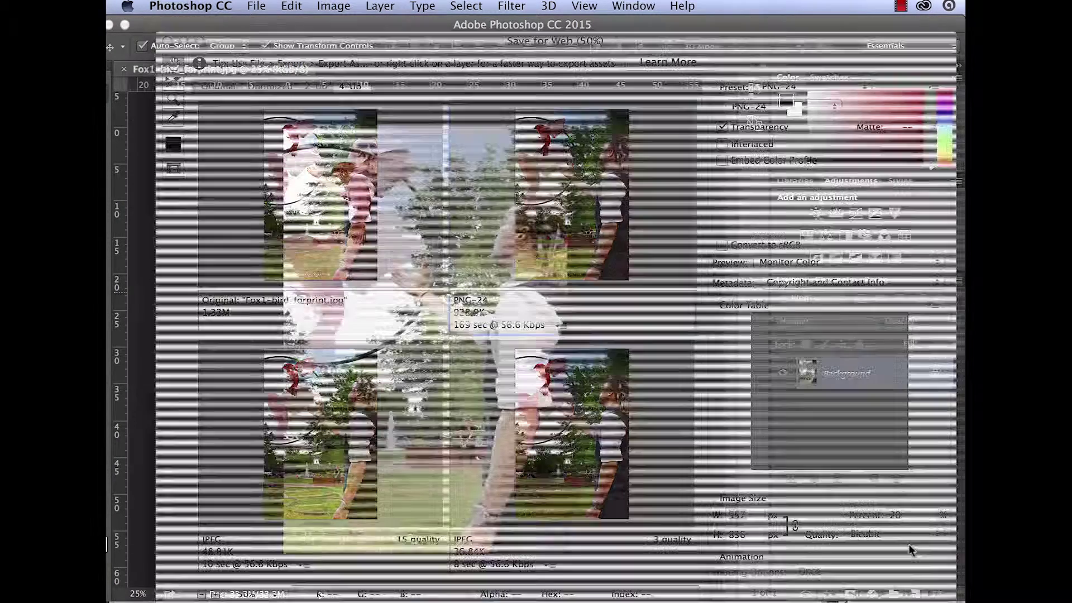